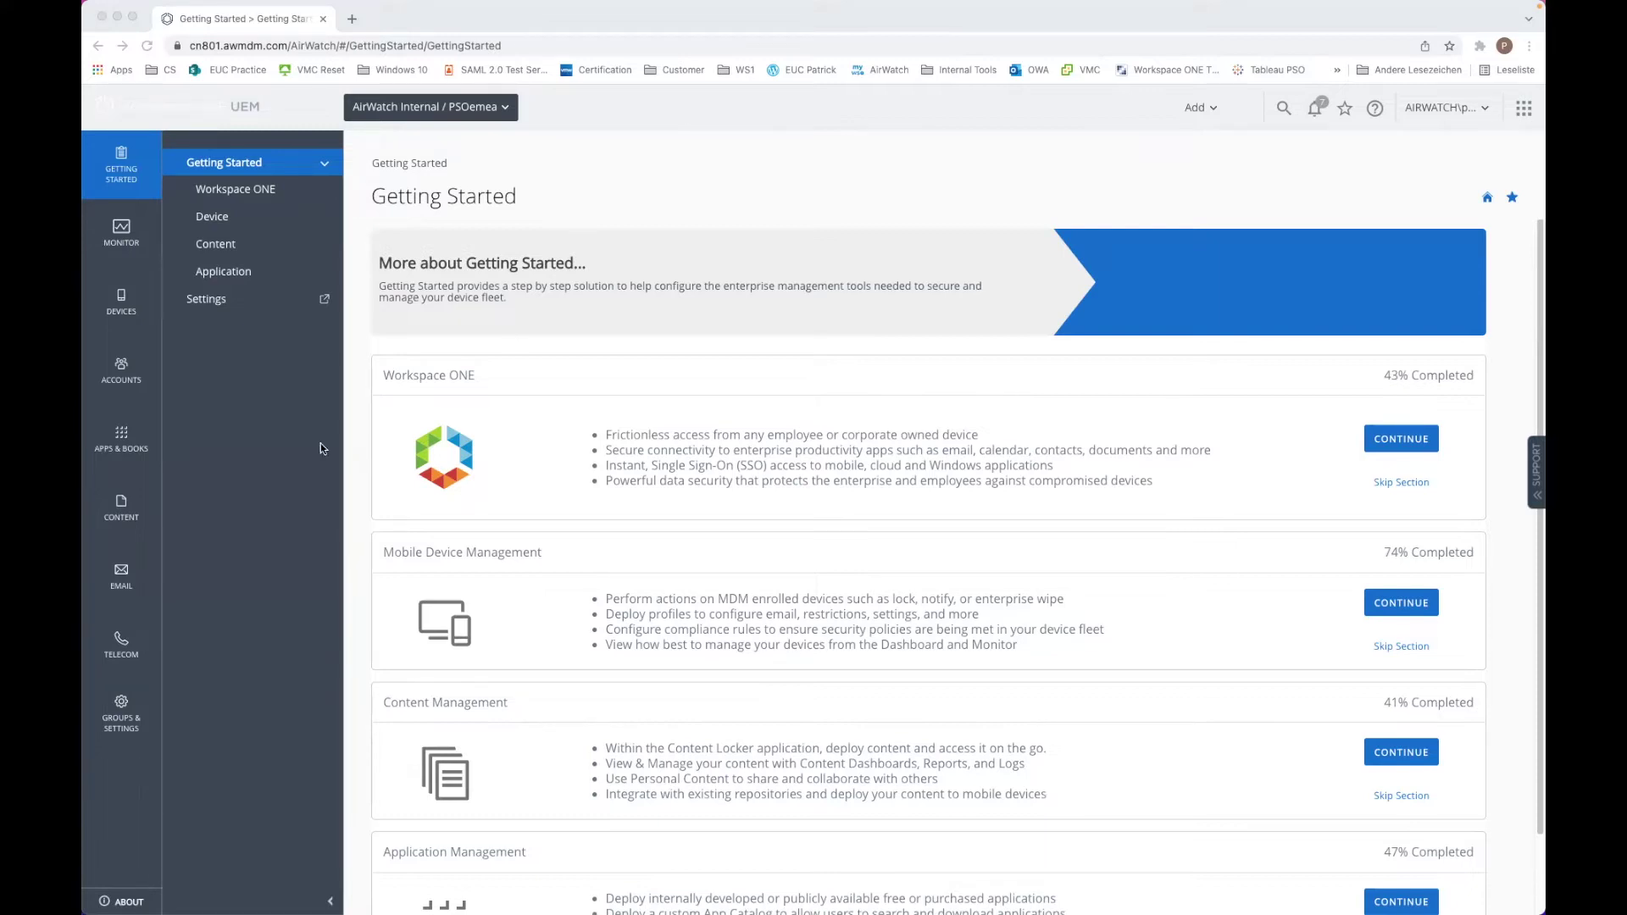
Step: Navigate to Devices > Provisioning > Components > Files/Actions to list existing components
click(134, 307)
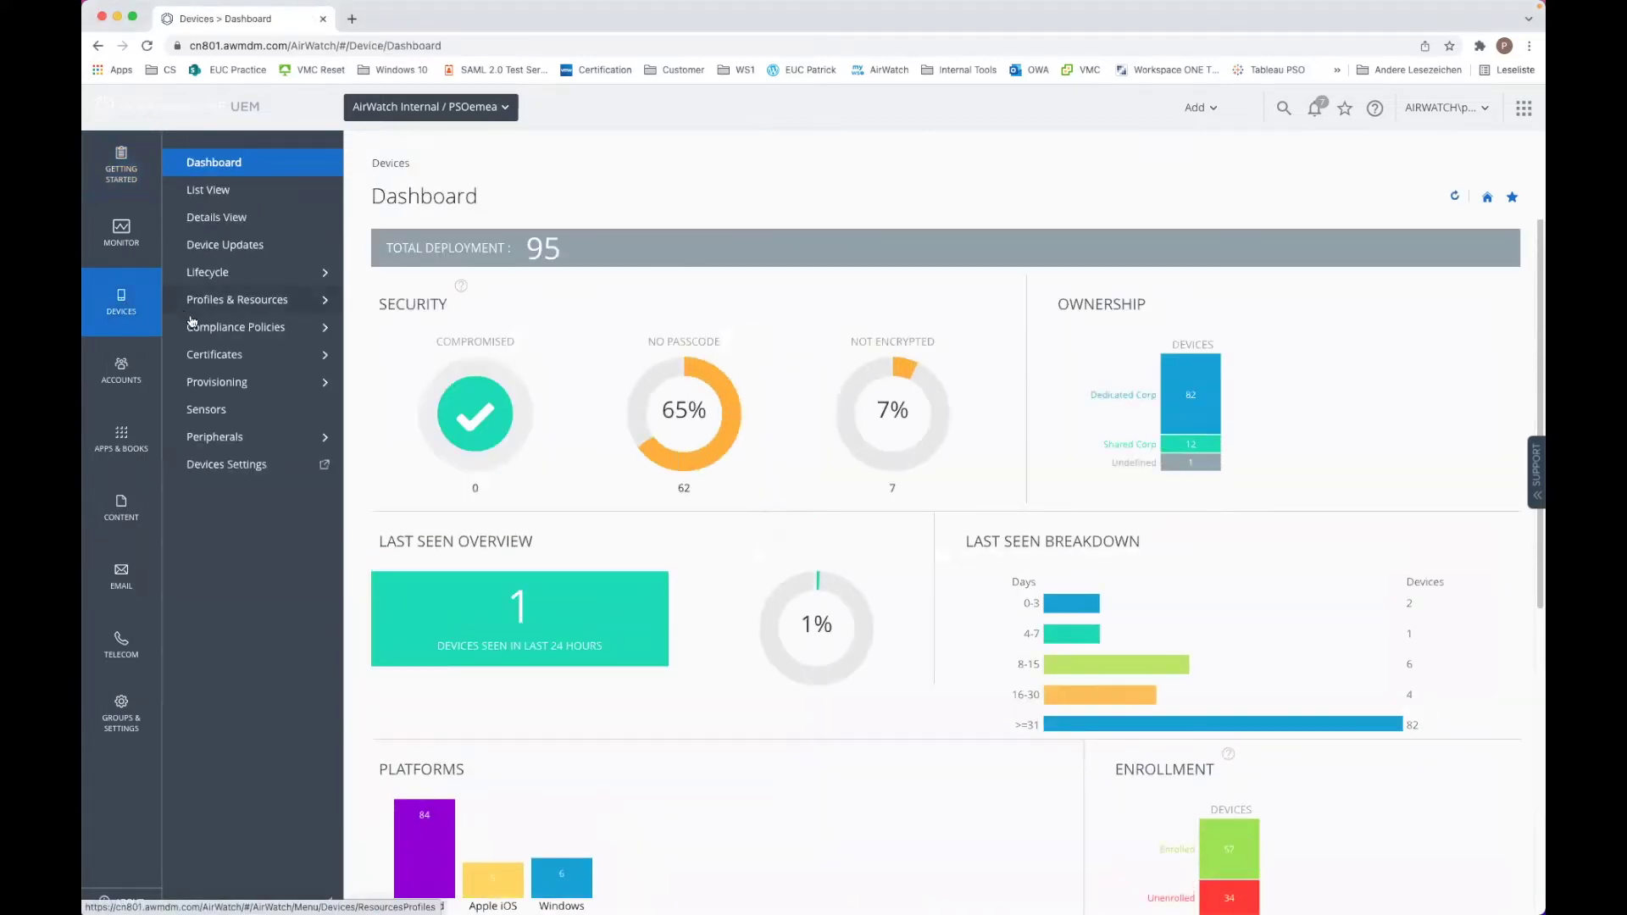
click(219, 382)
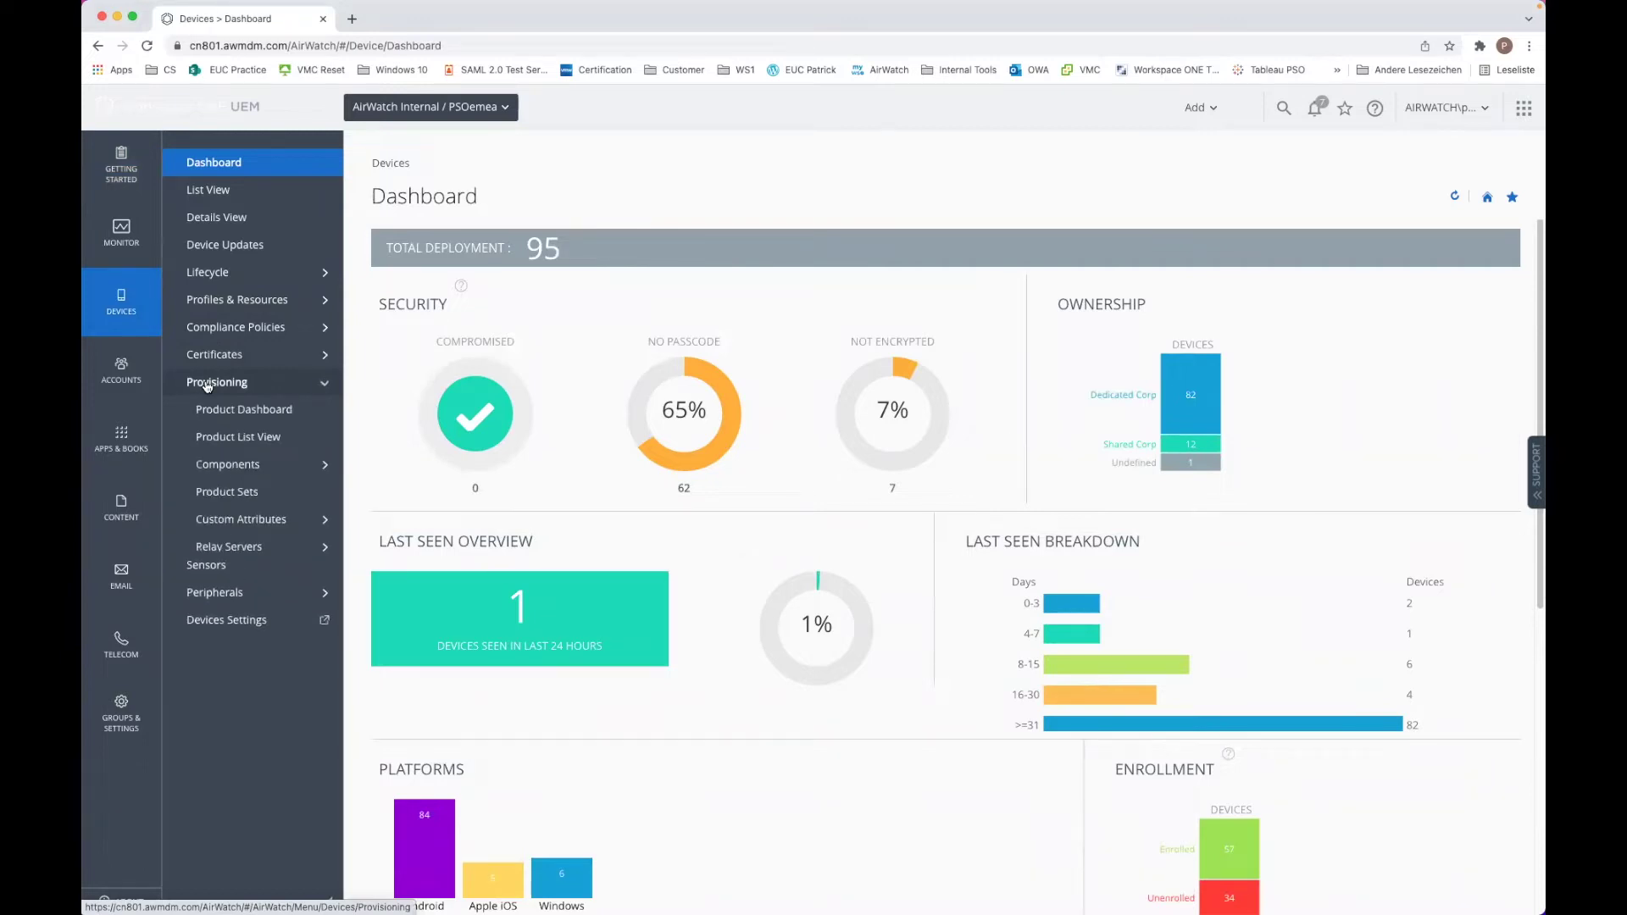
click(241, 465)
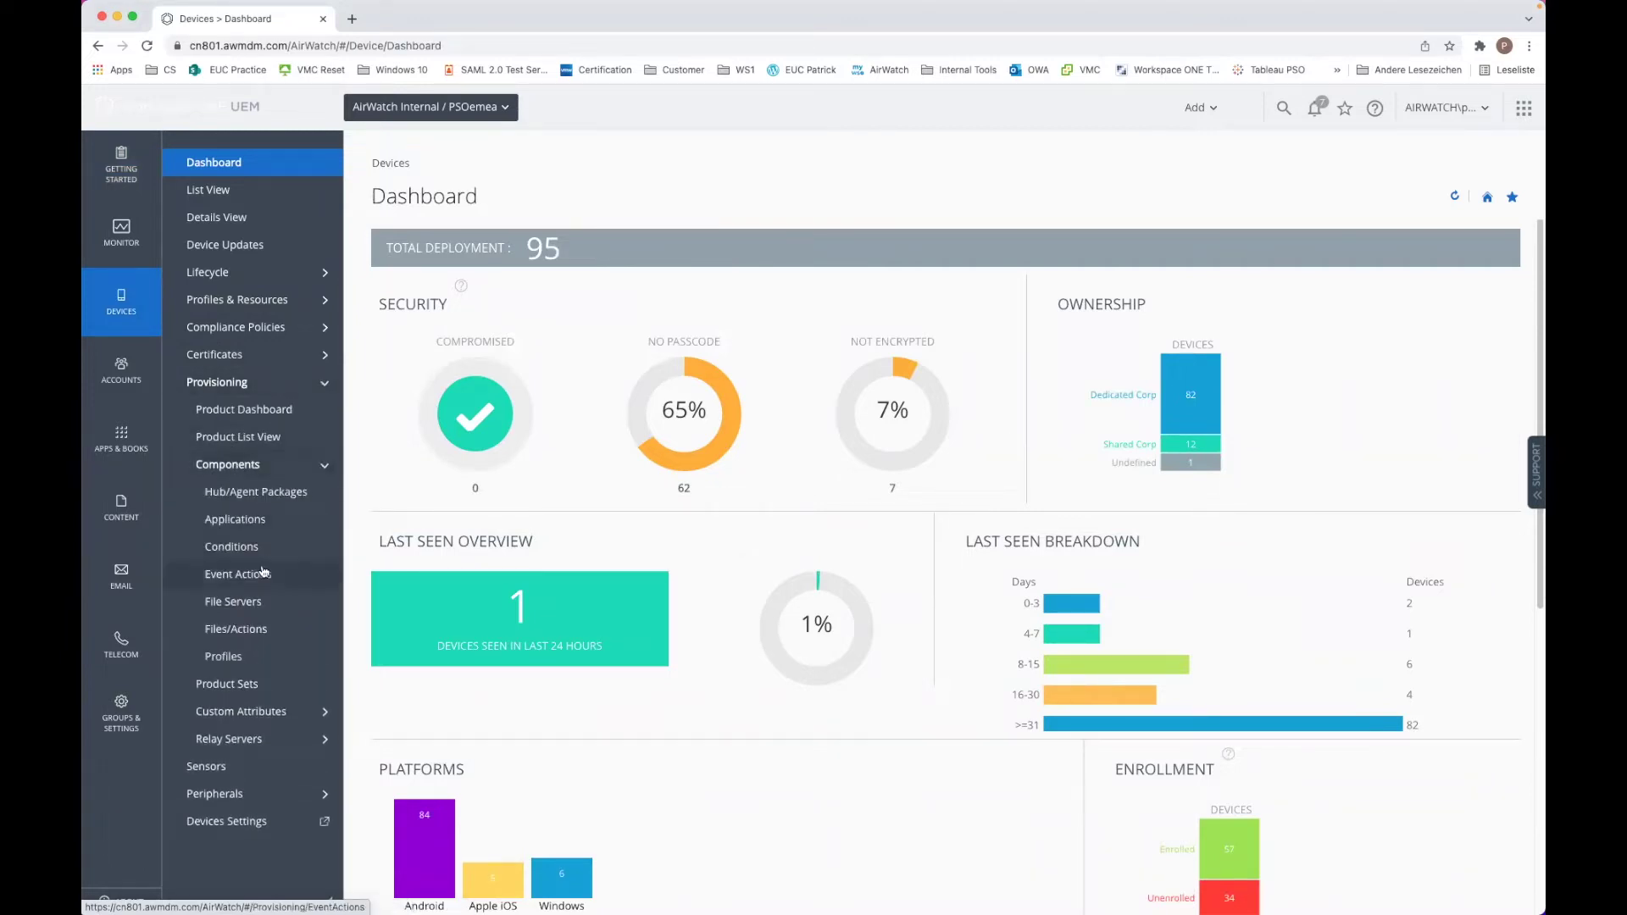
click(250, 632)
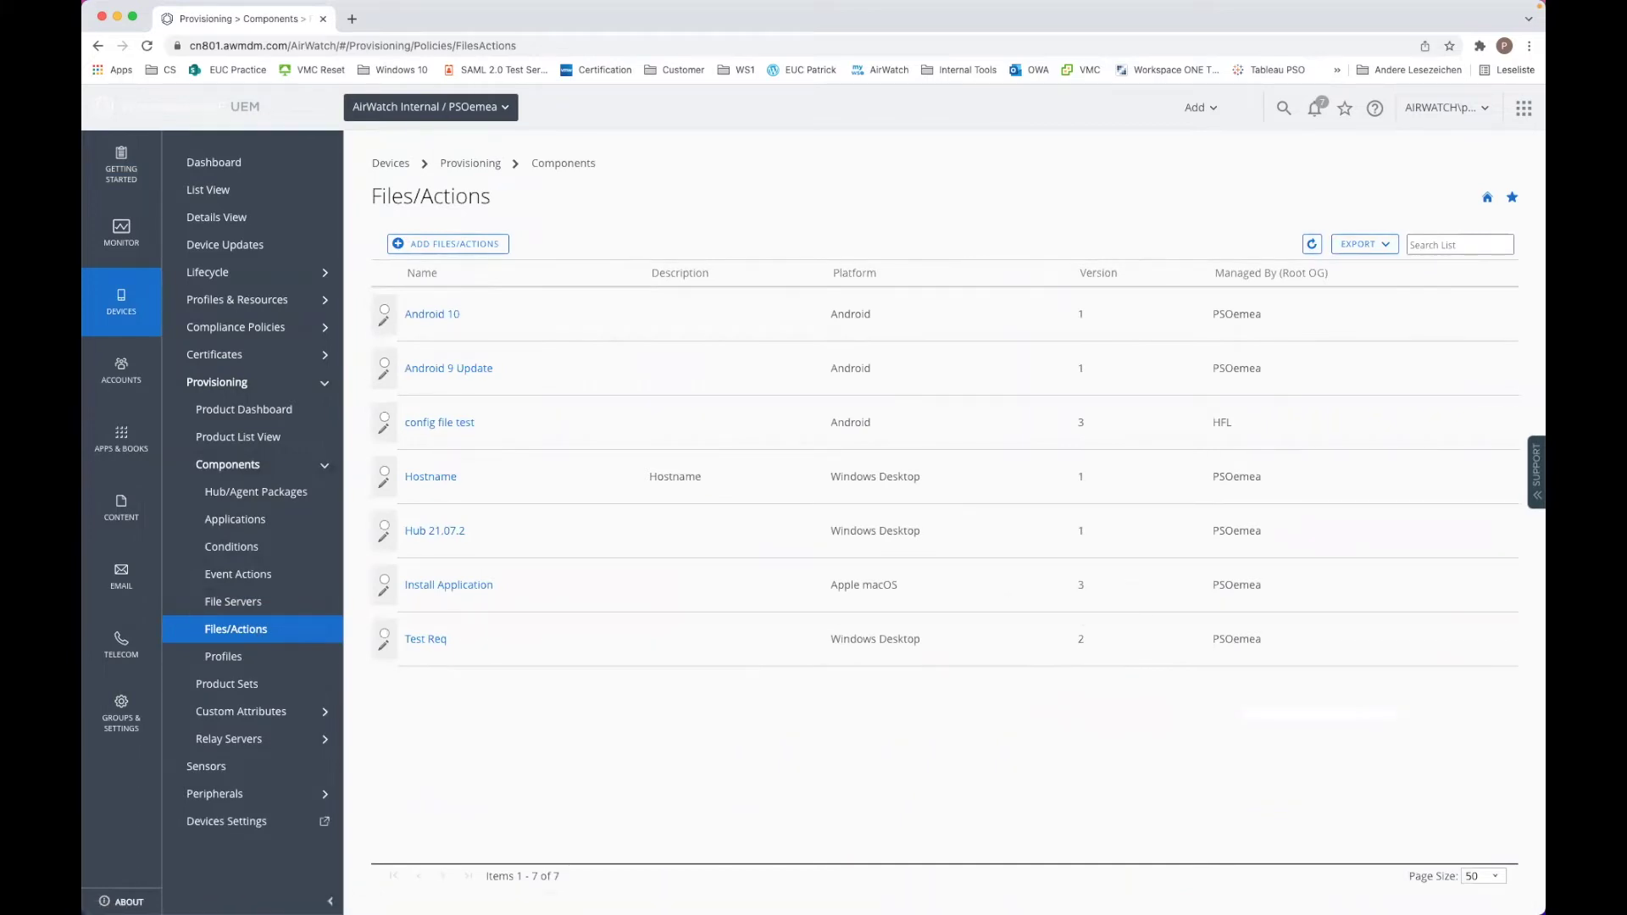
Step: Create a new Android Files/Actions component and upload OS.ZIP from Downloads
click(481, 244)
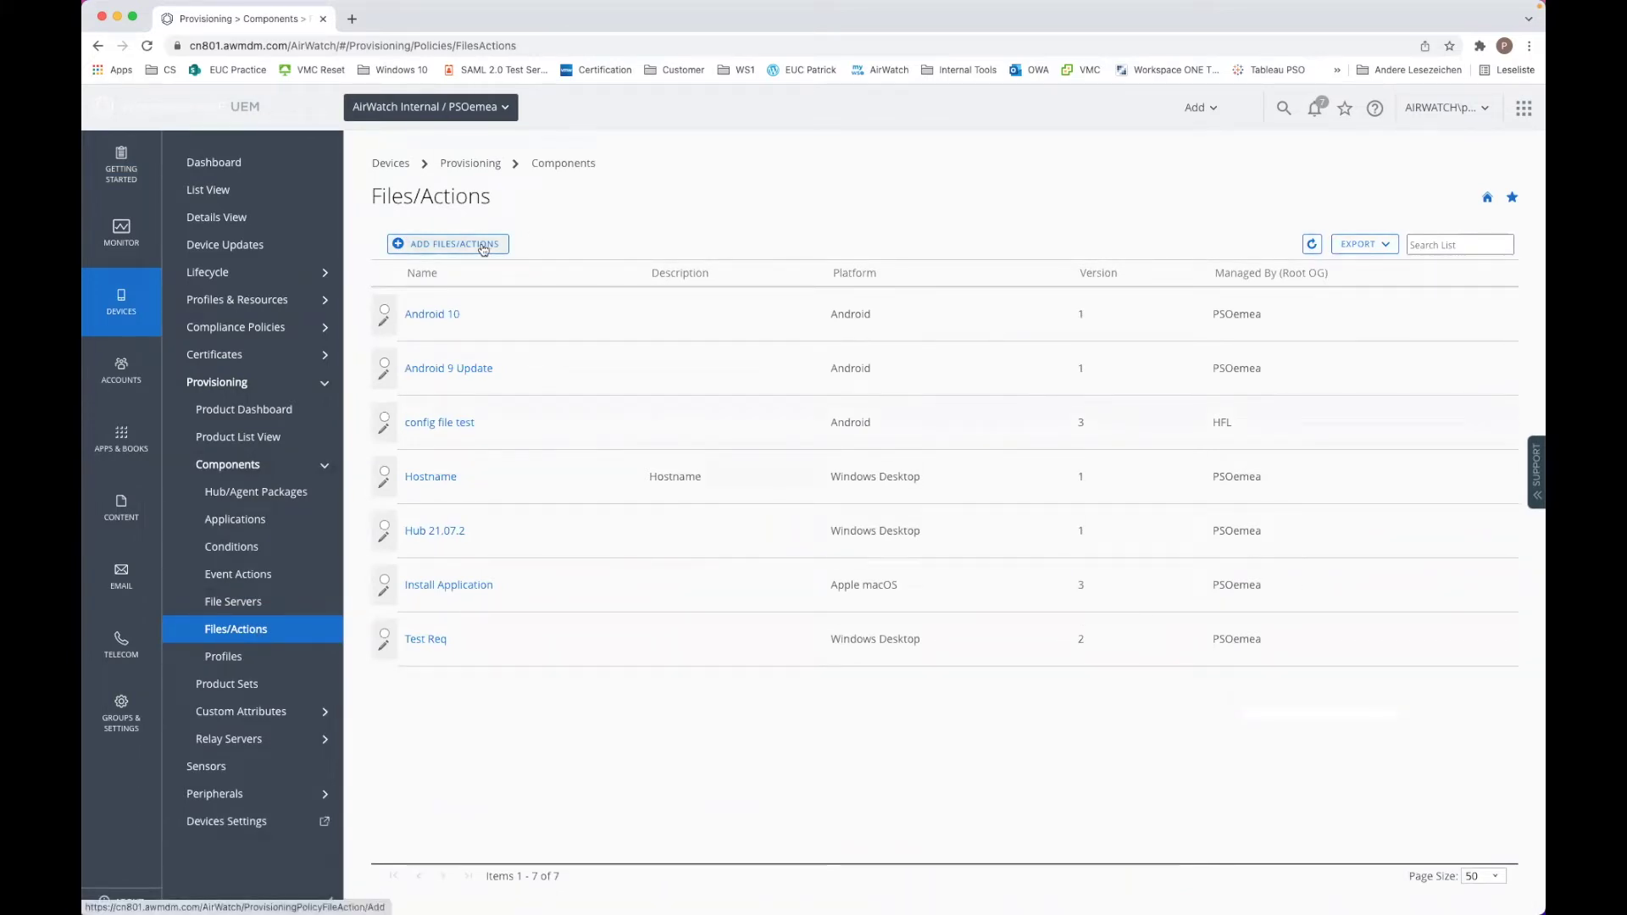
click(275, 263)
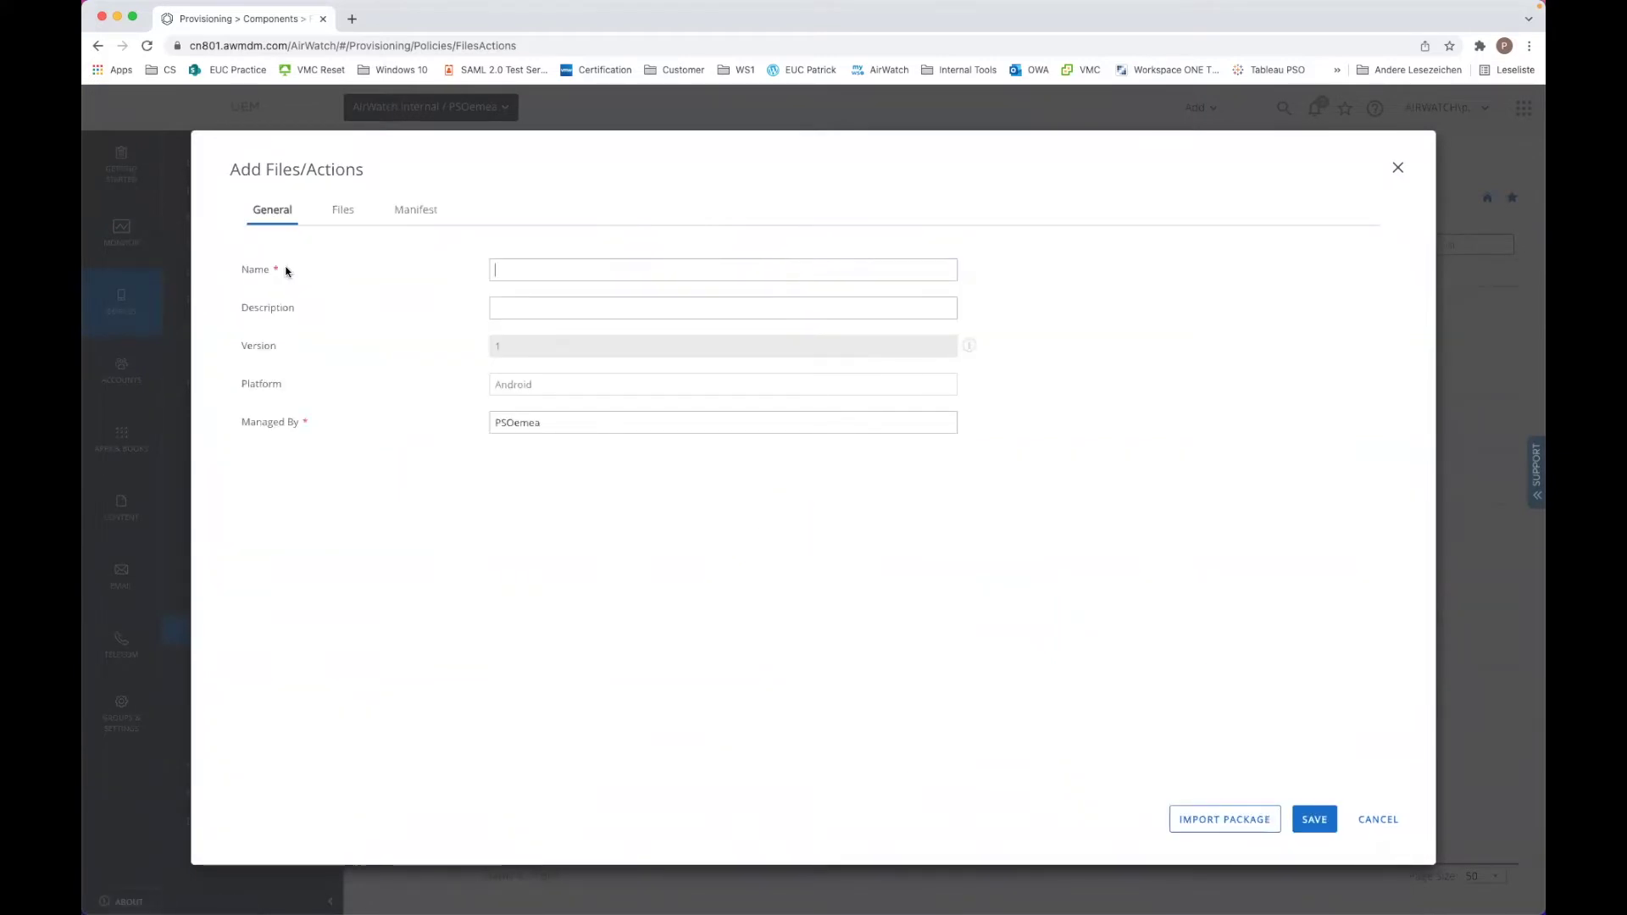
click(344, 222)
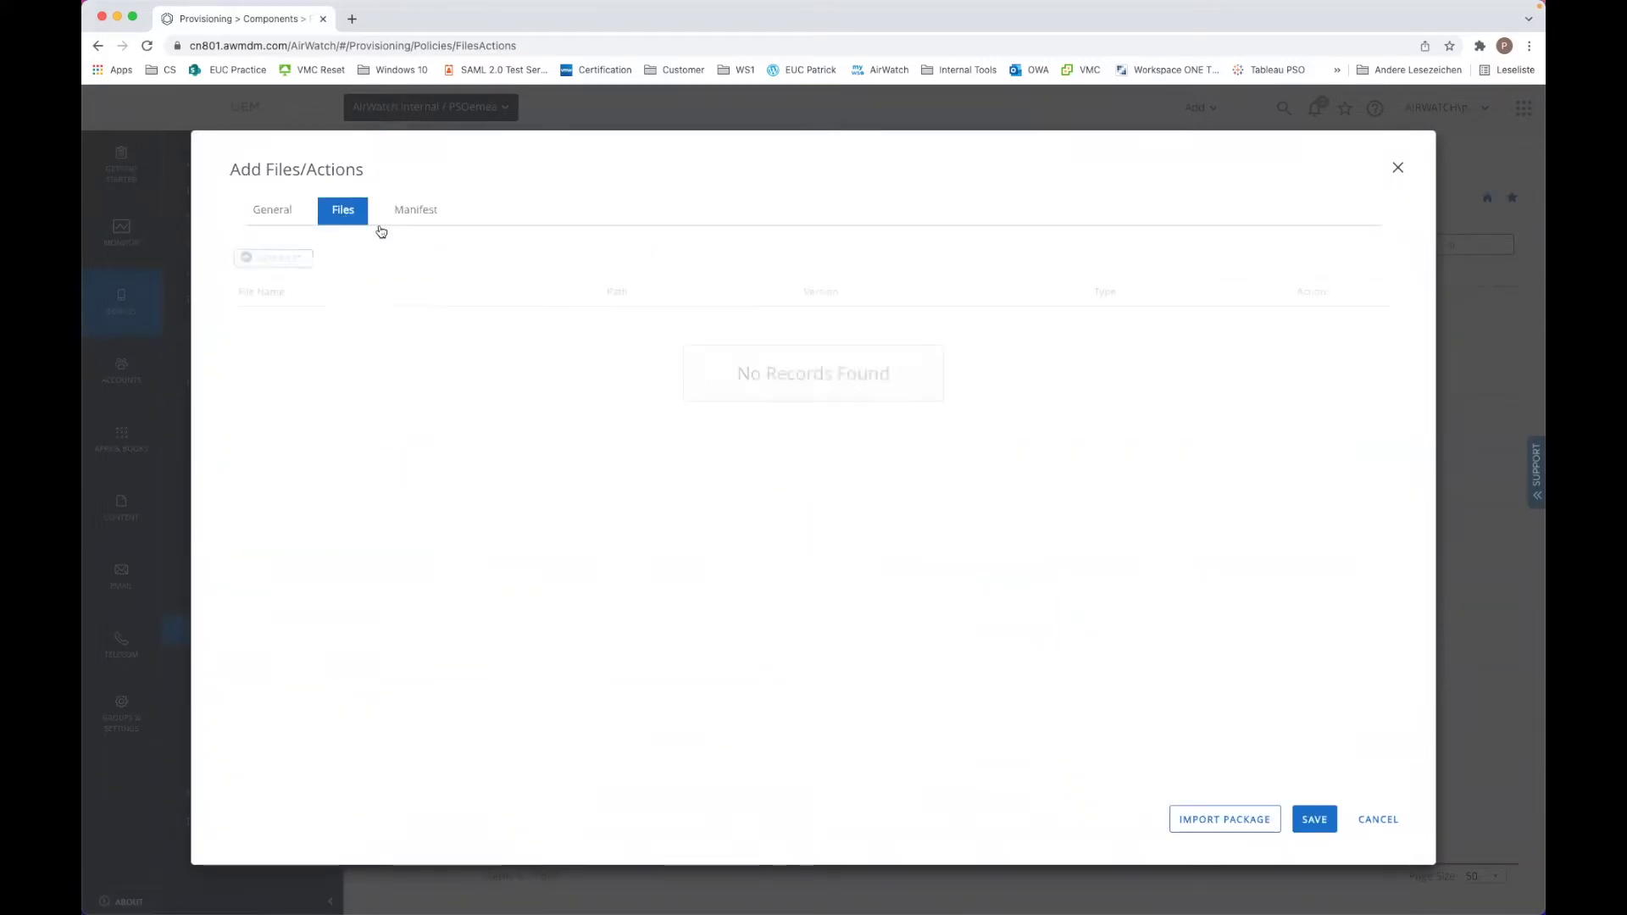
click(295, 260)
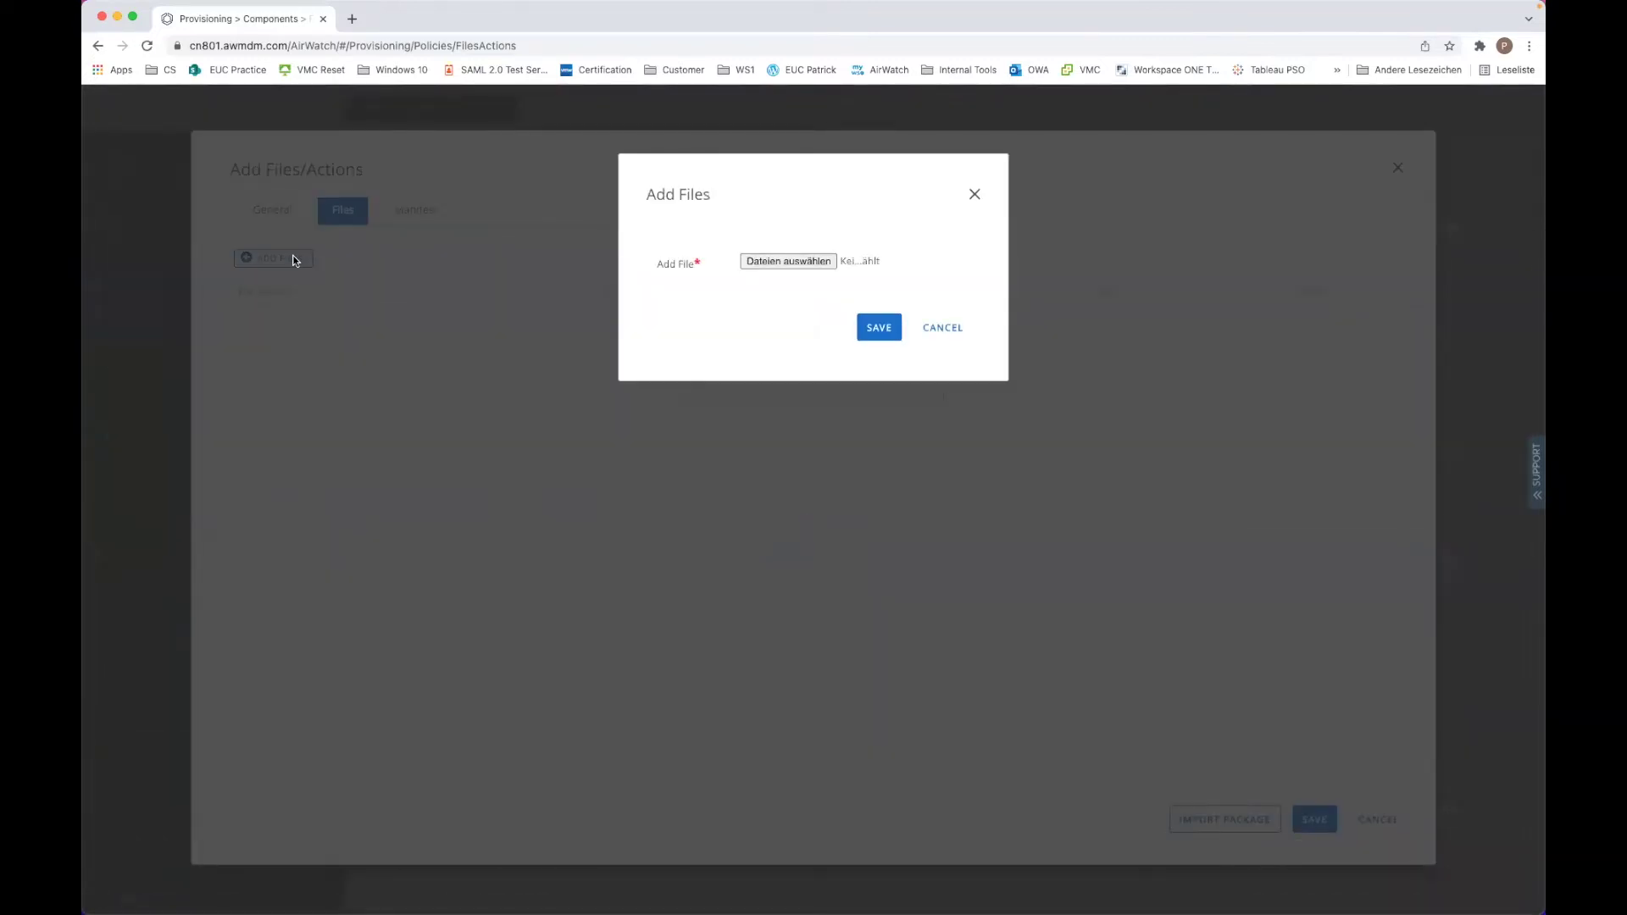
click(787, 263)
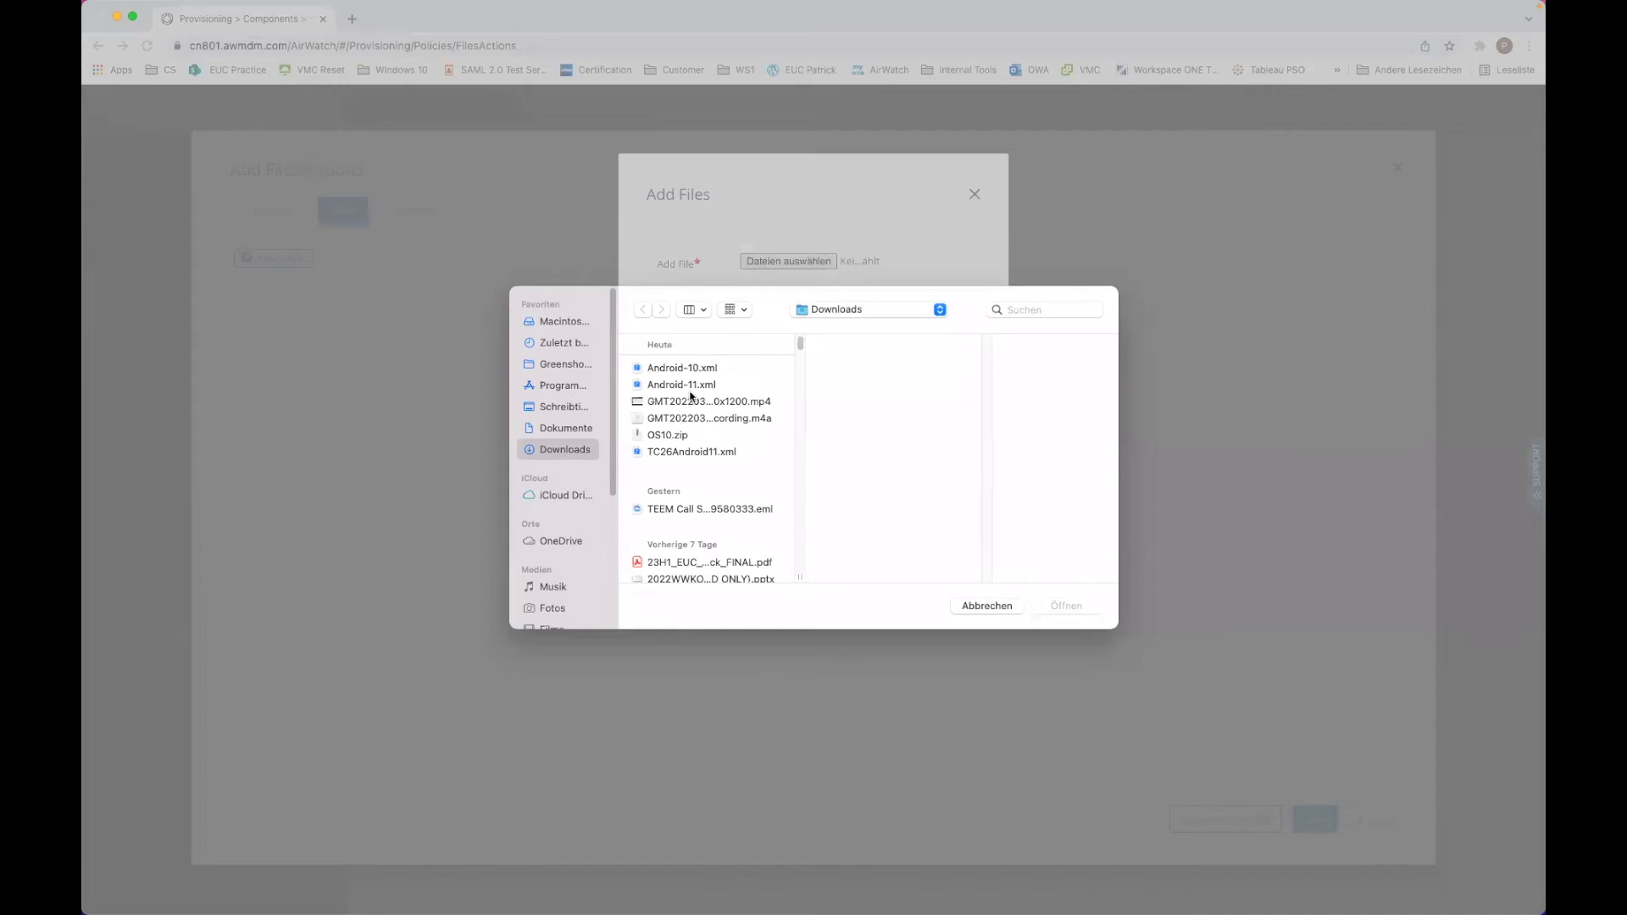
click(720, 435)
click(1088, 605)
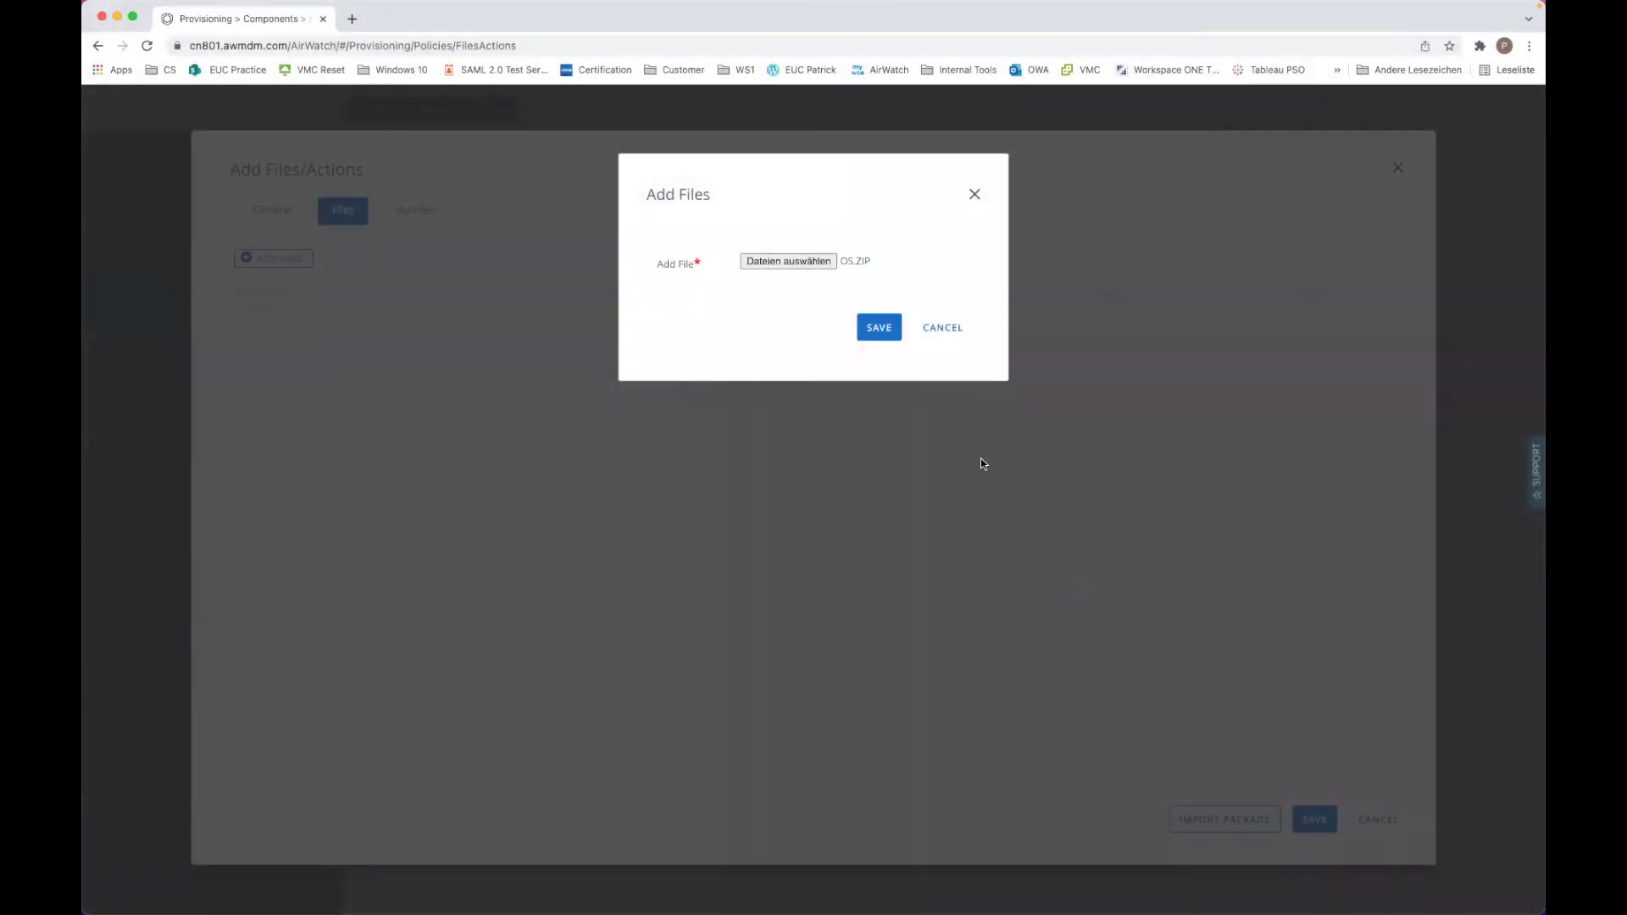
click(879, 332)
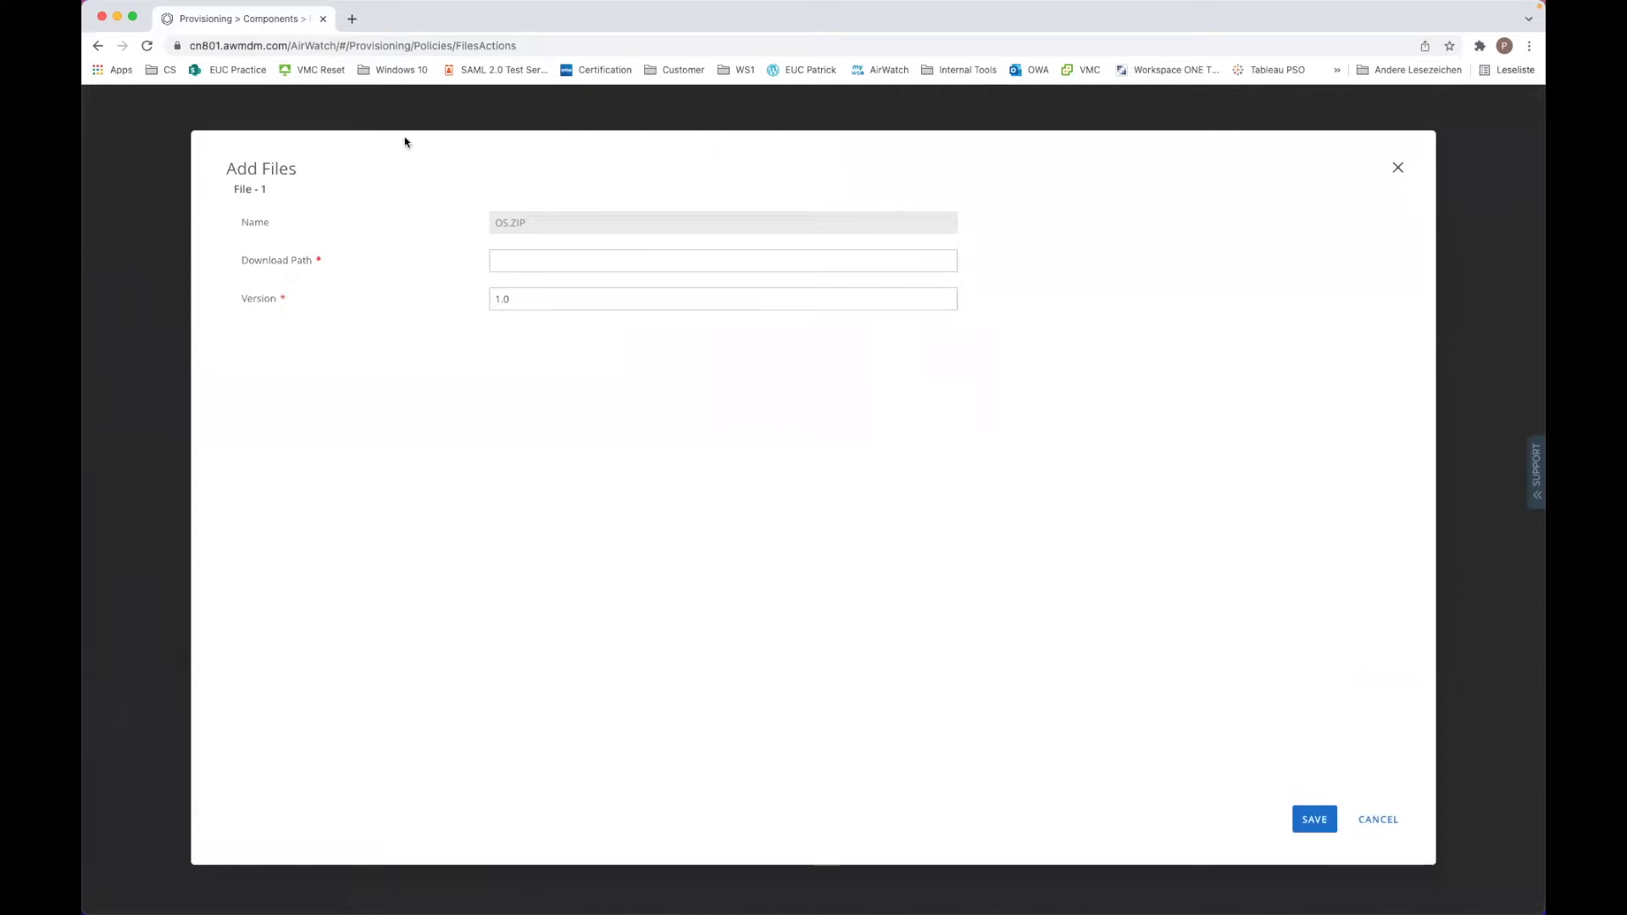
Step: Set OS.ZIP's download path to /sdcard/OS.ZIP and save the file details
click(526, 265)
text(/sd)
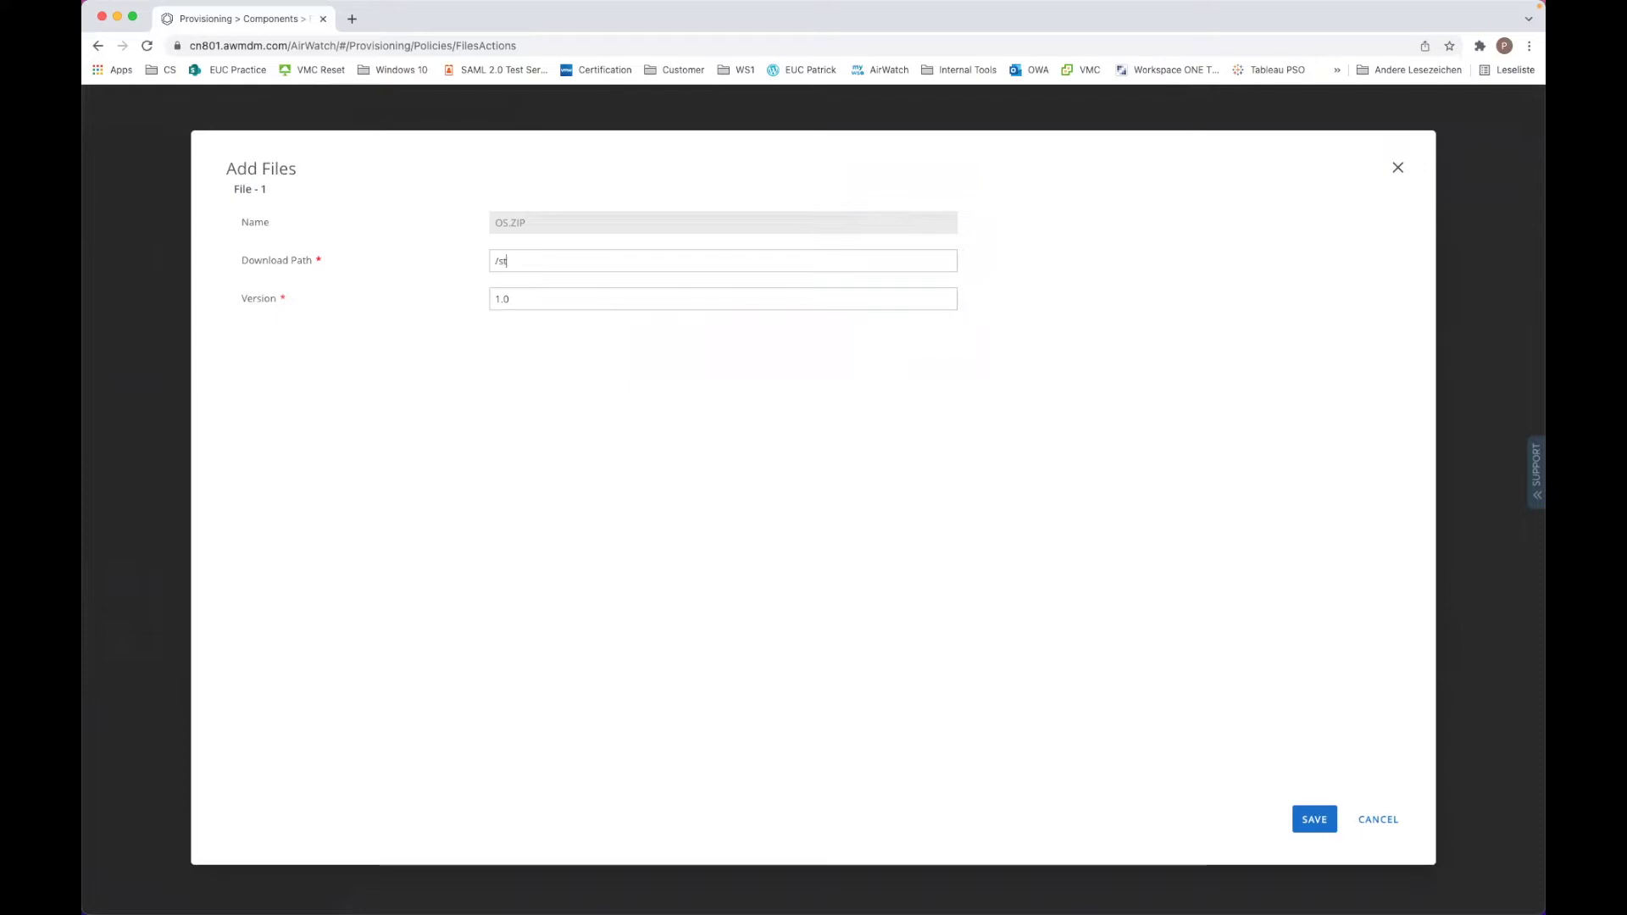
text(card/)
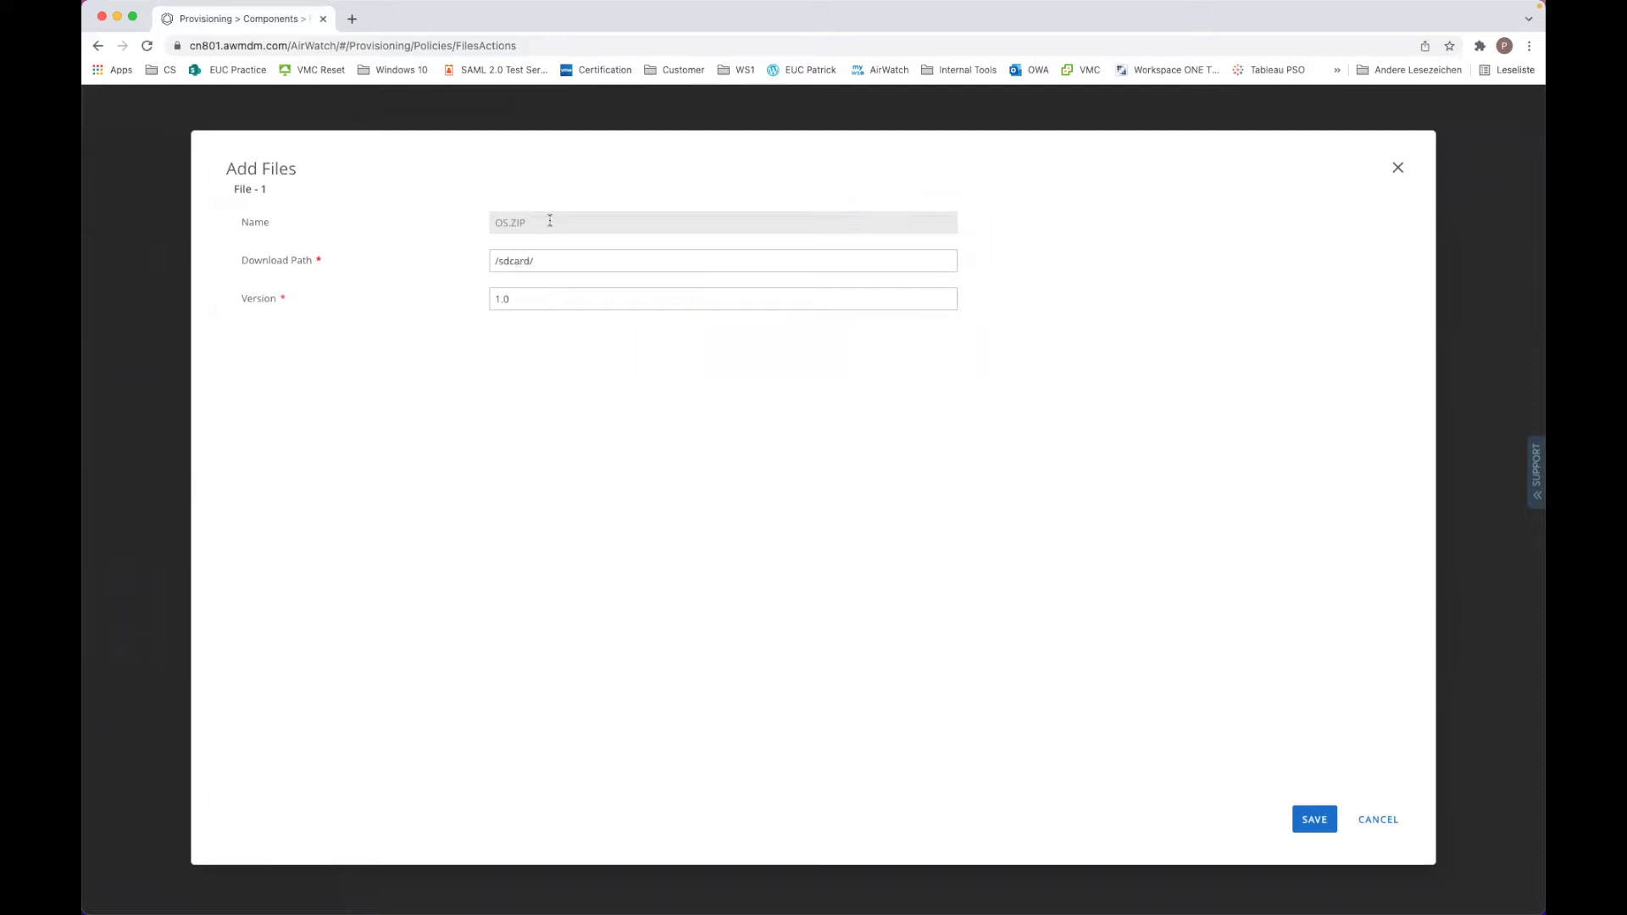
click(542, 261)
text(OS.ZIP)
click(1314, 819)
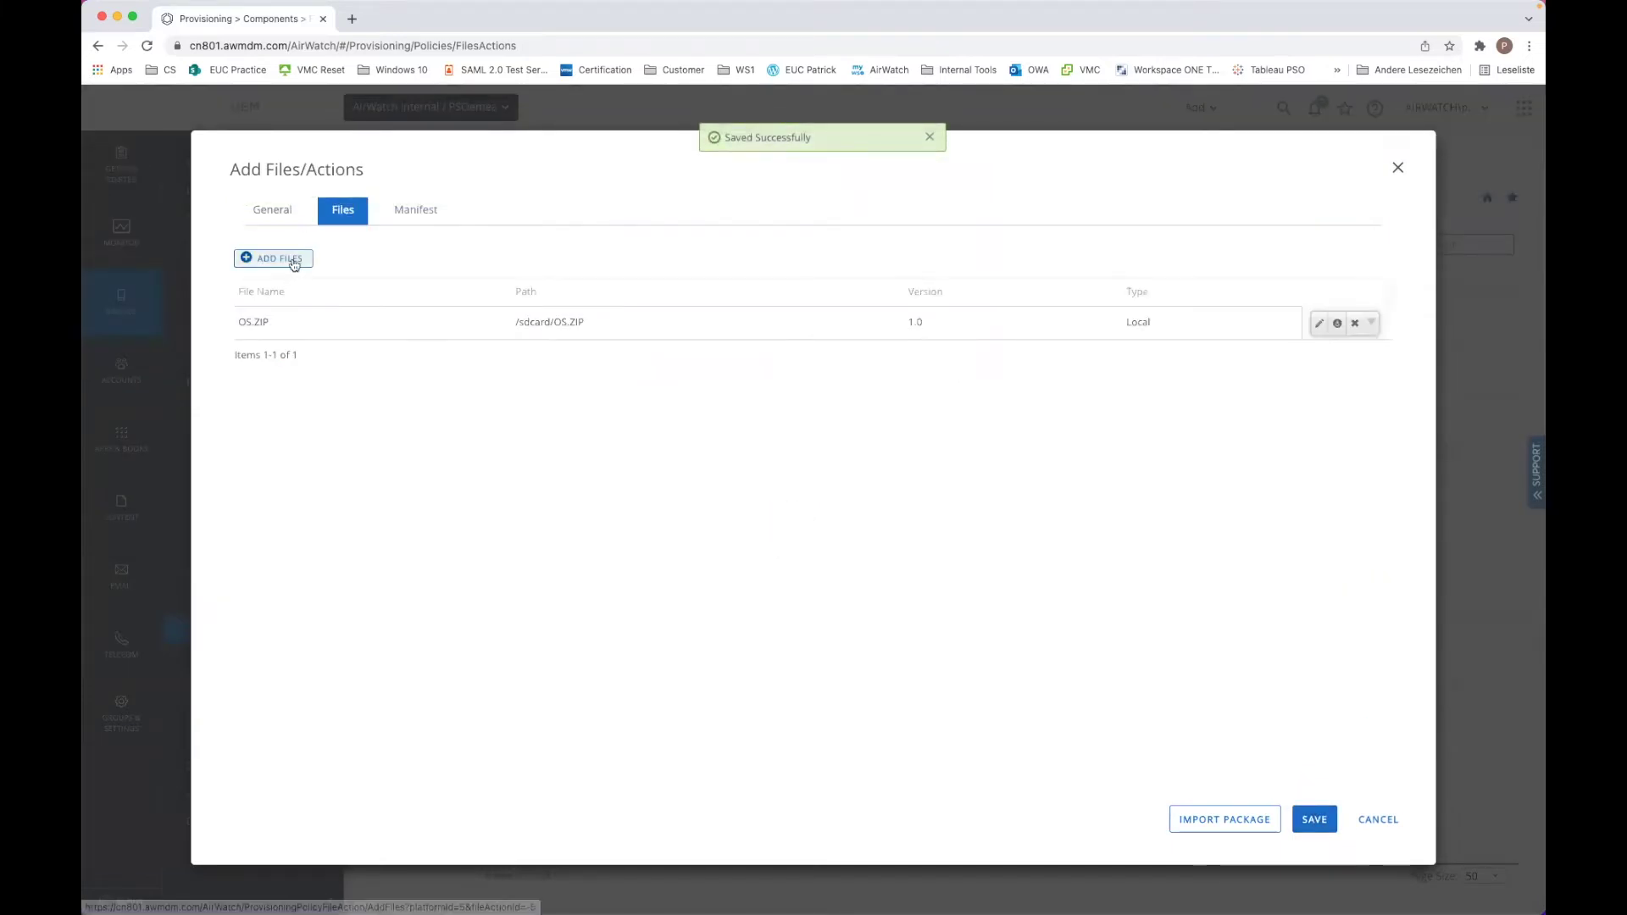
Step: Upload TC26Android11.xml as a second file with download path /sdcard/TC26Android11.xml
click(282, 258)
click(786, 261)
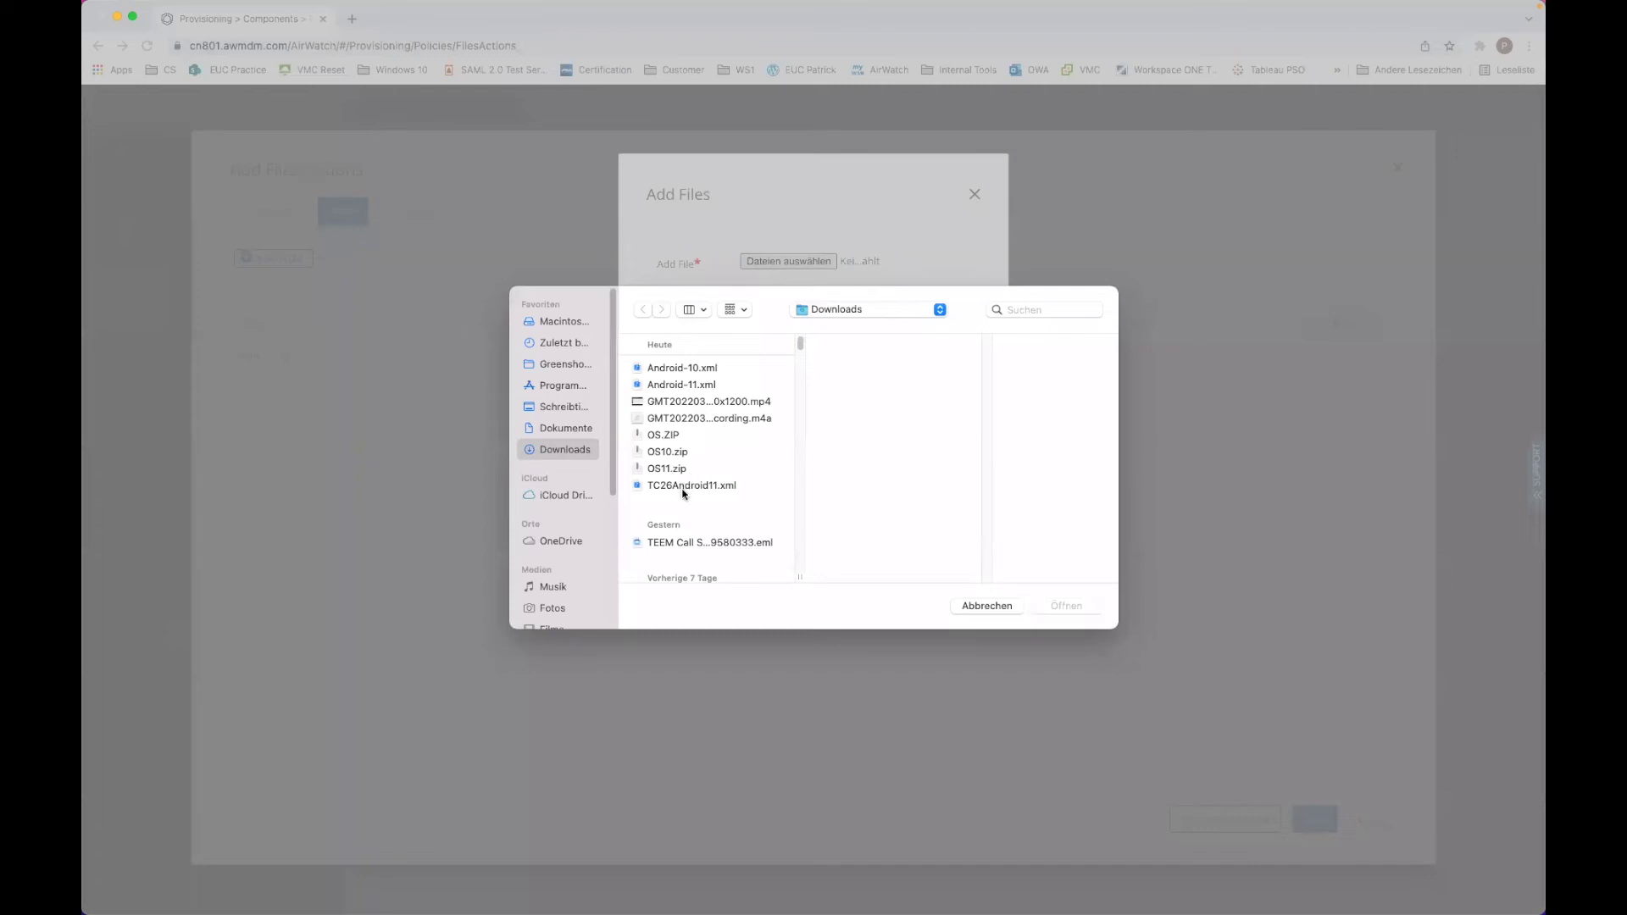
click(685, 487)
click(1049, 603)
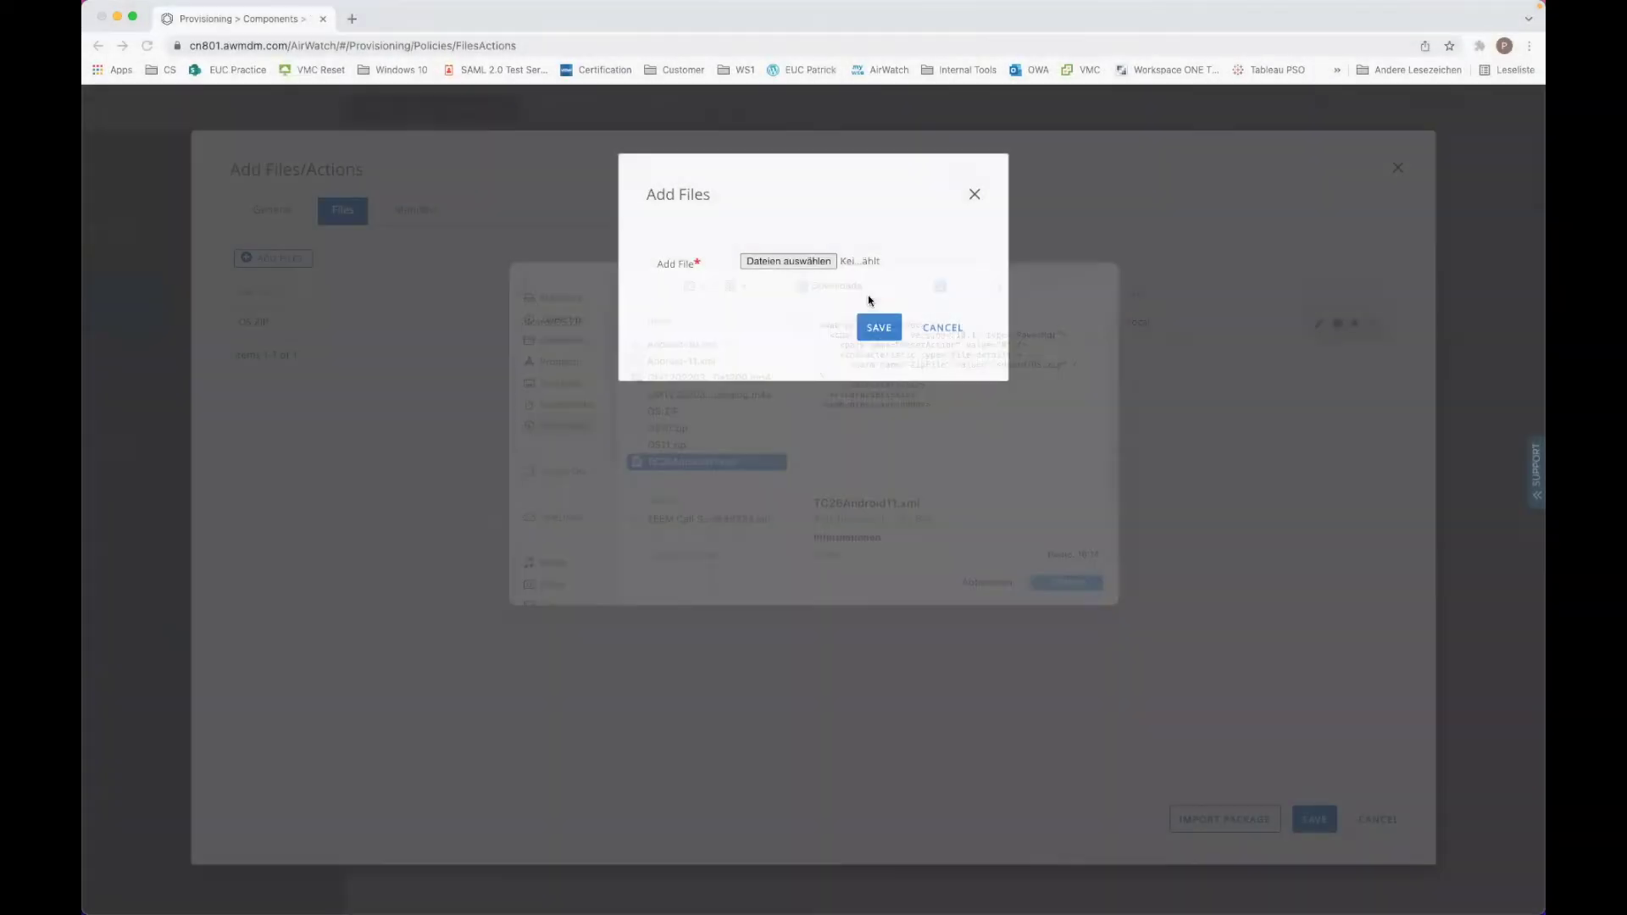
click(880, 328)
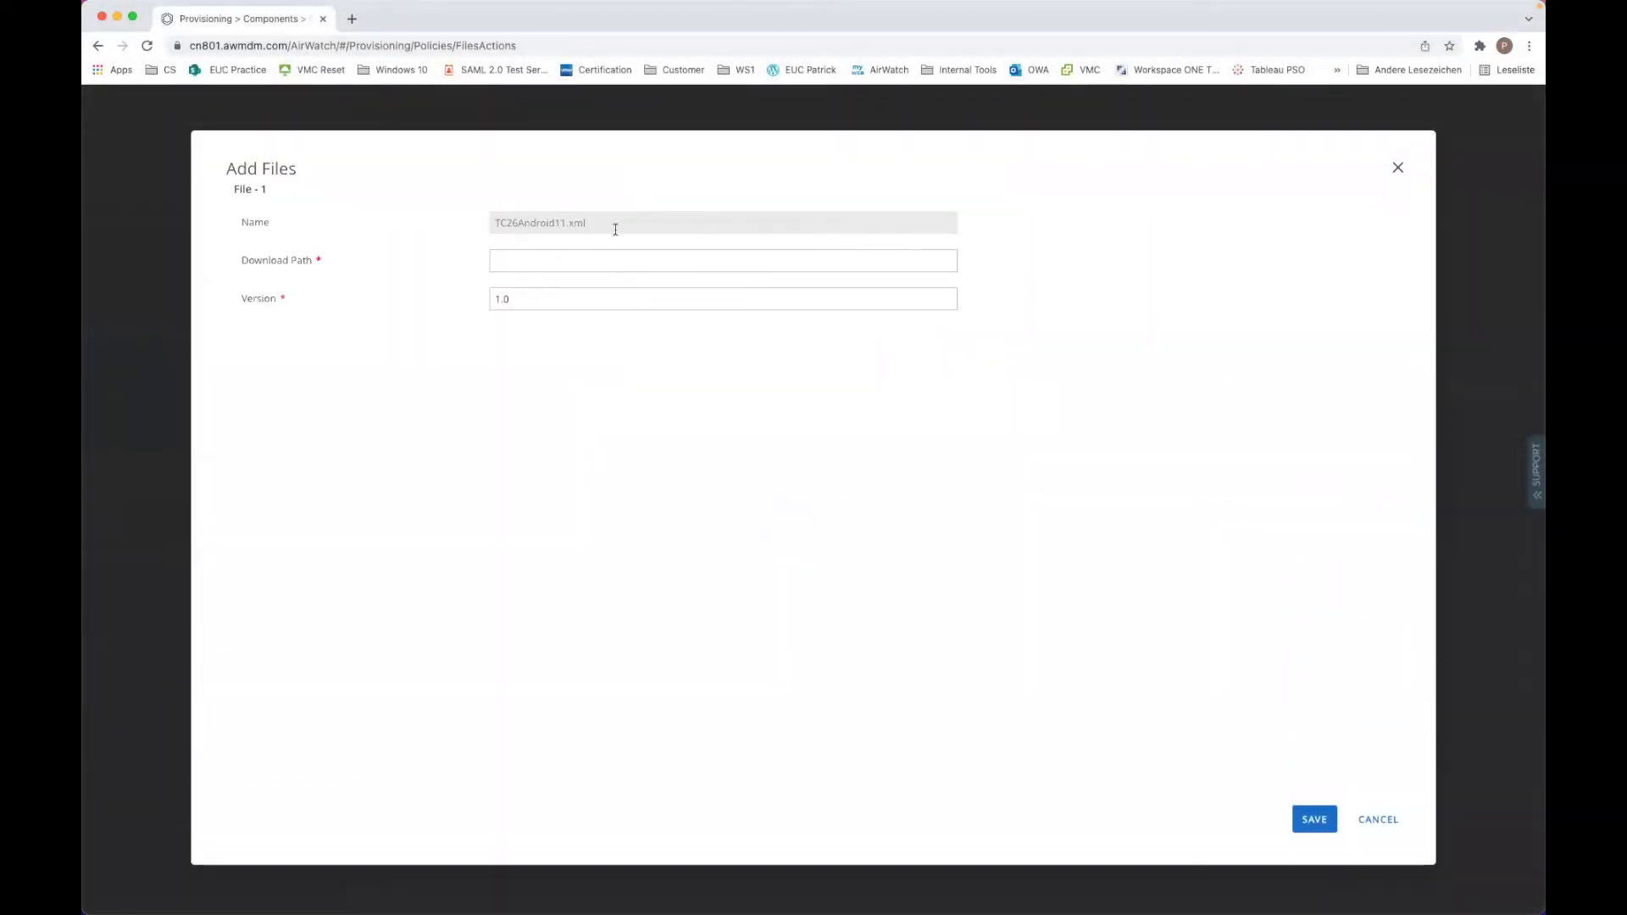
drag(613, 224, 469, 227)
key(super+c)
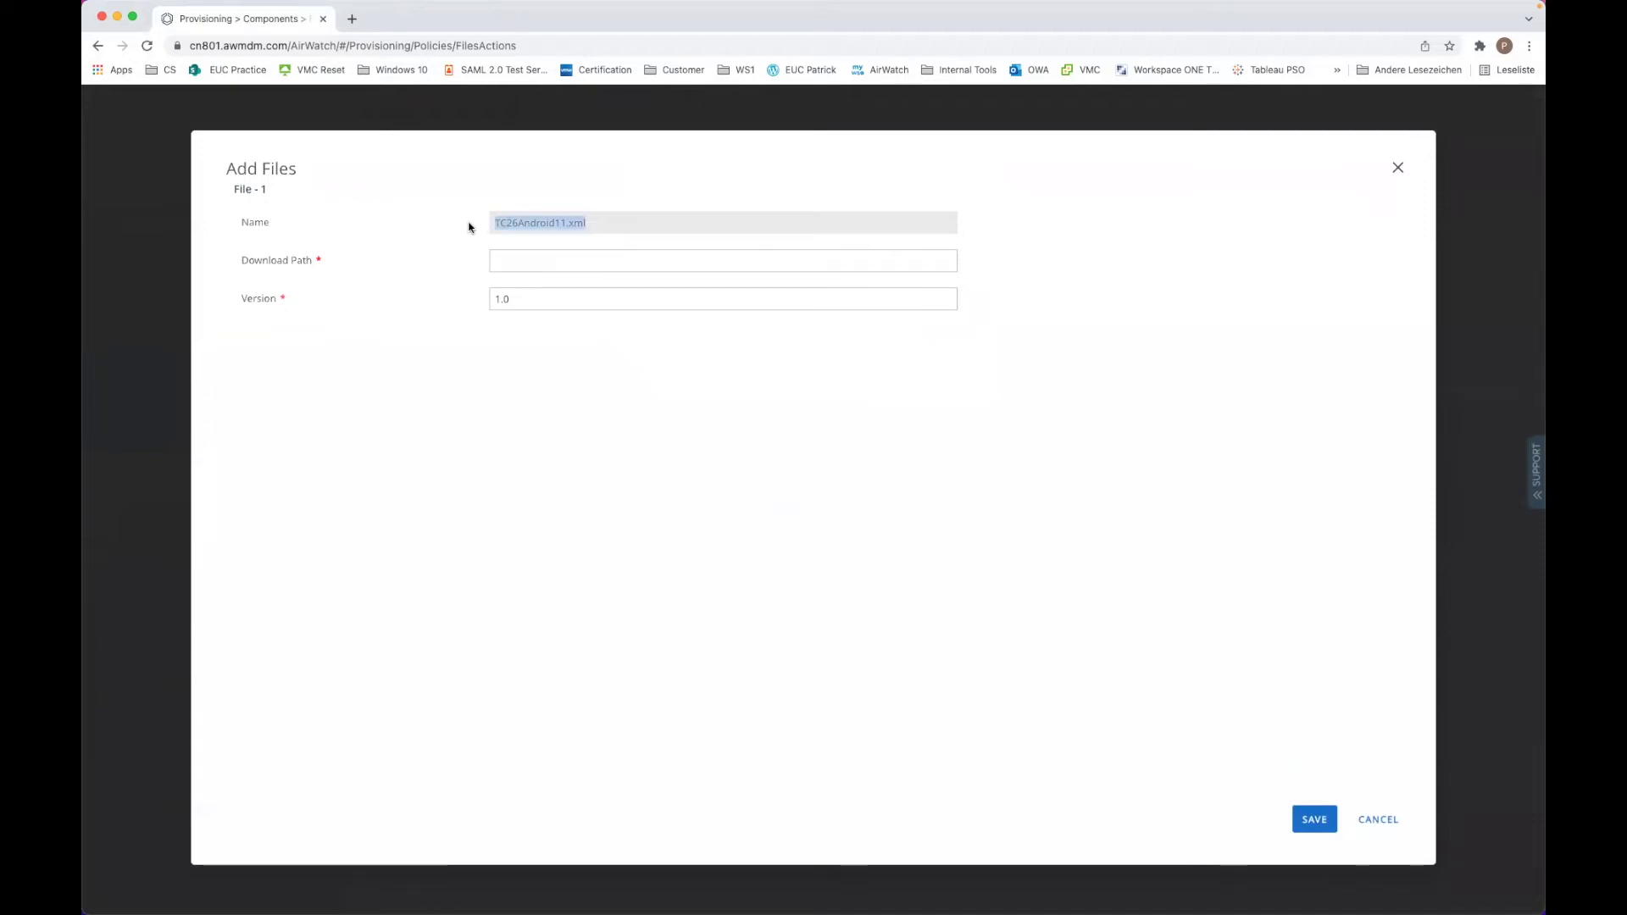
click(531, 266)
text(/)
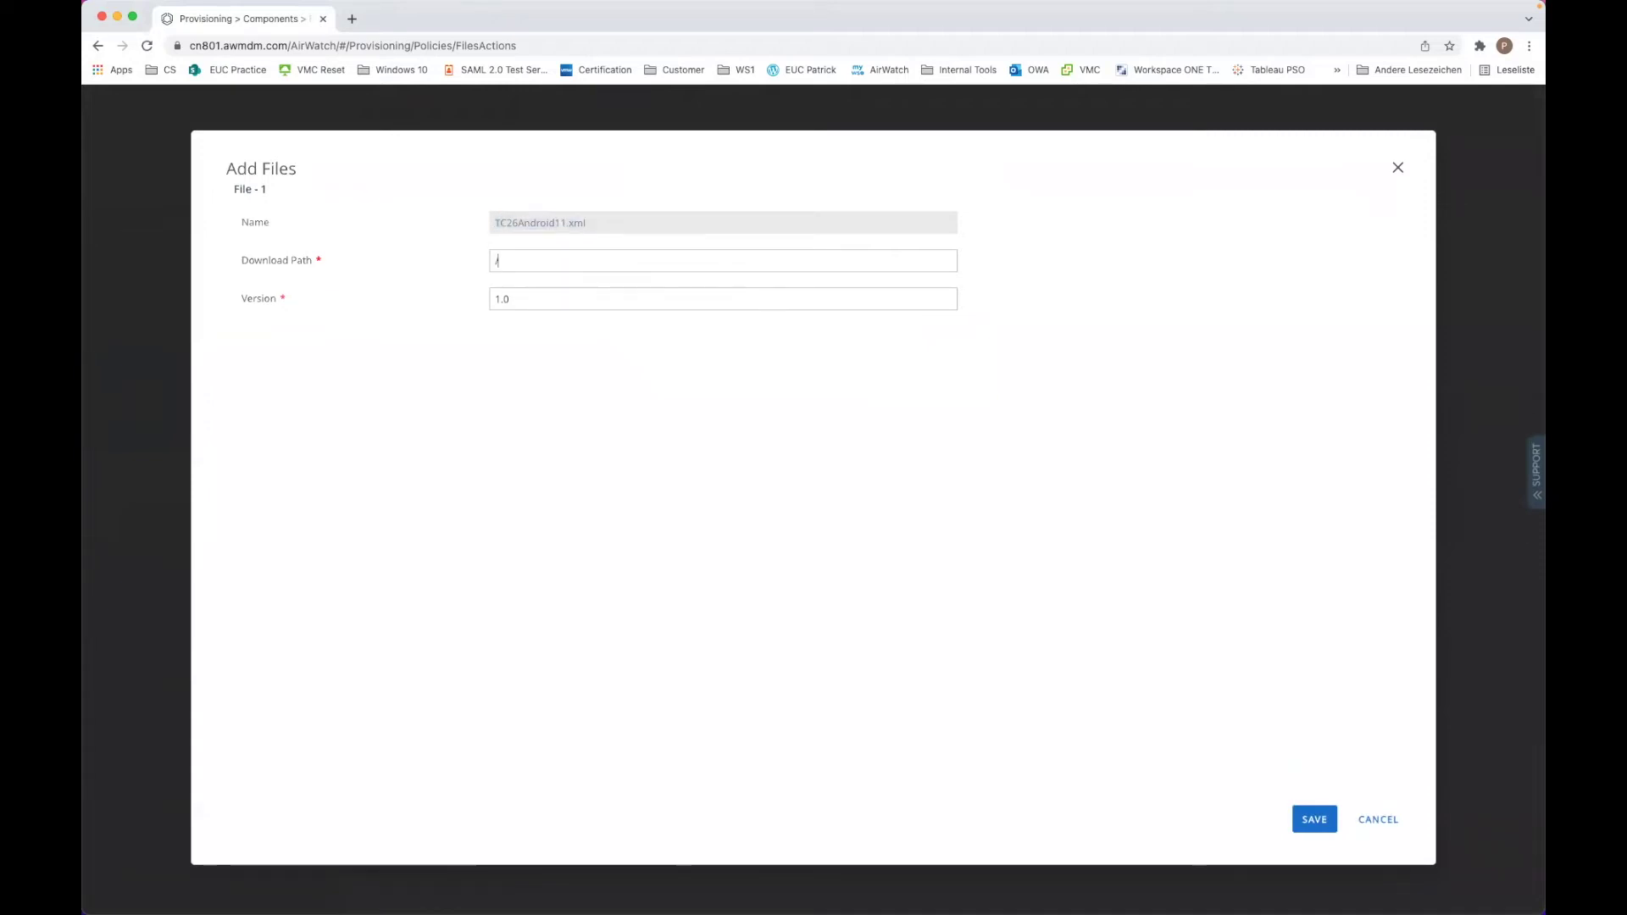
text(sdcard/)
key(super+v)
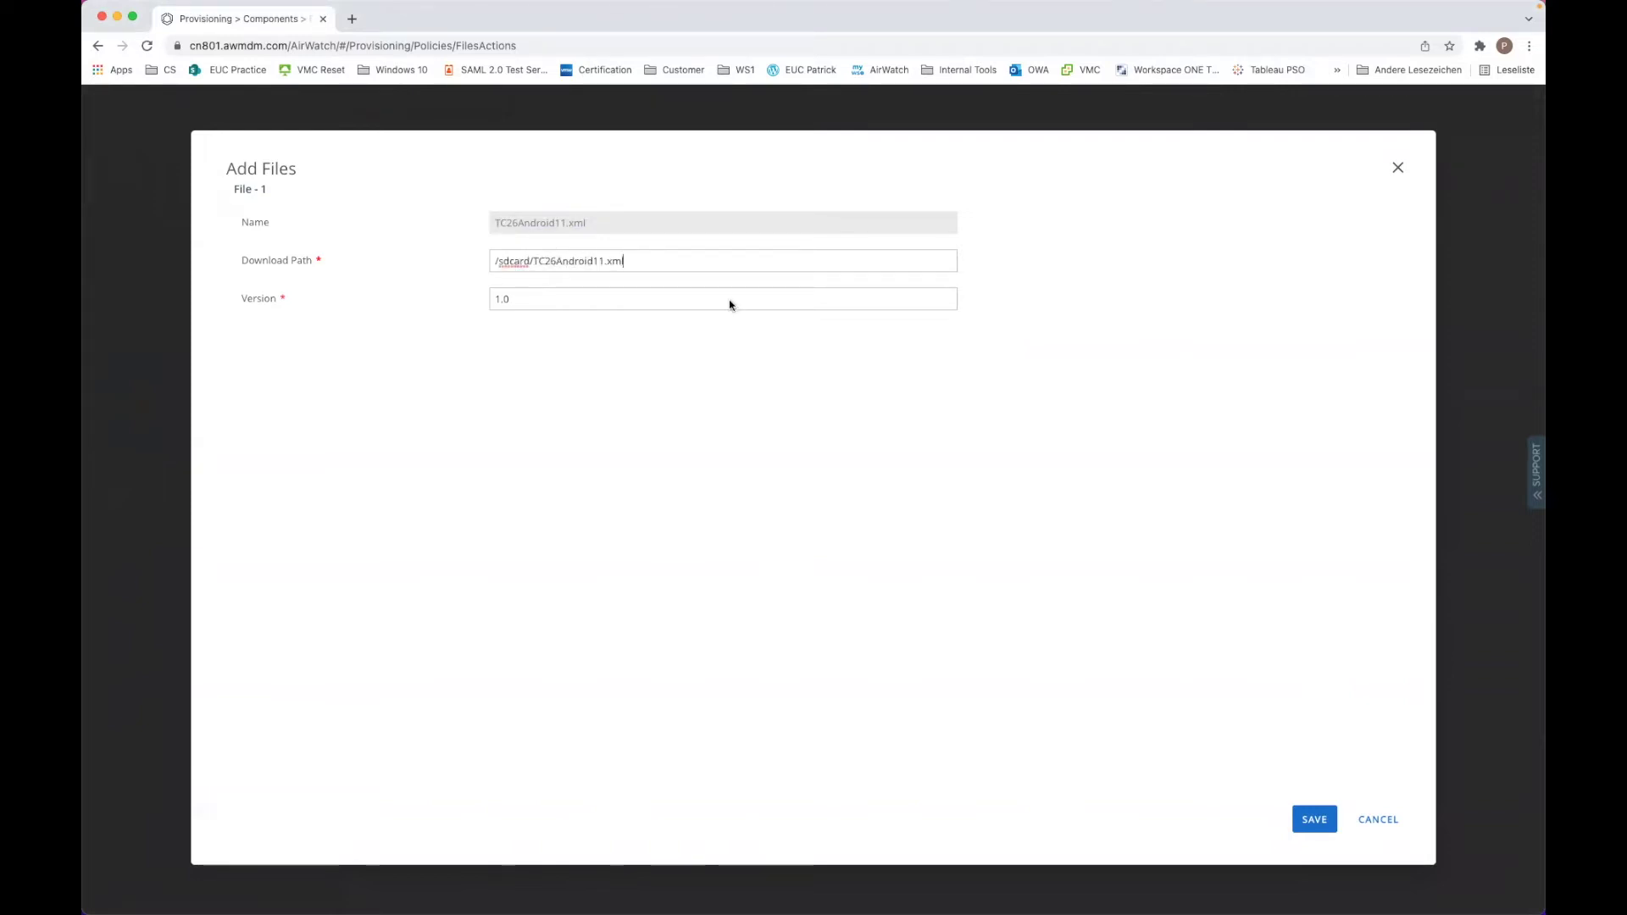
click(1313, 824)
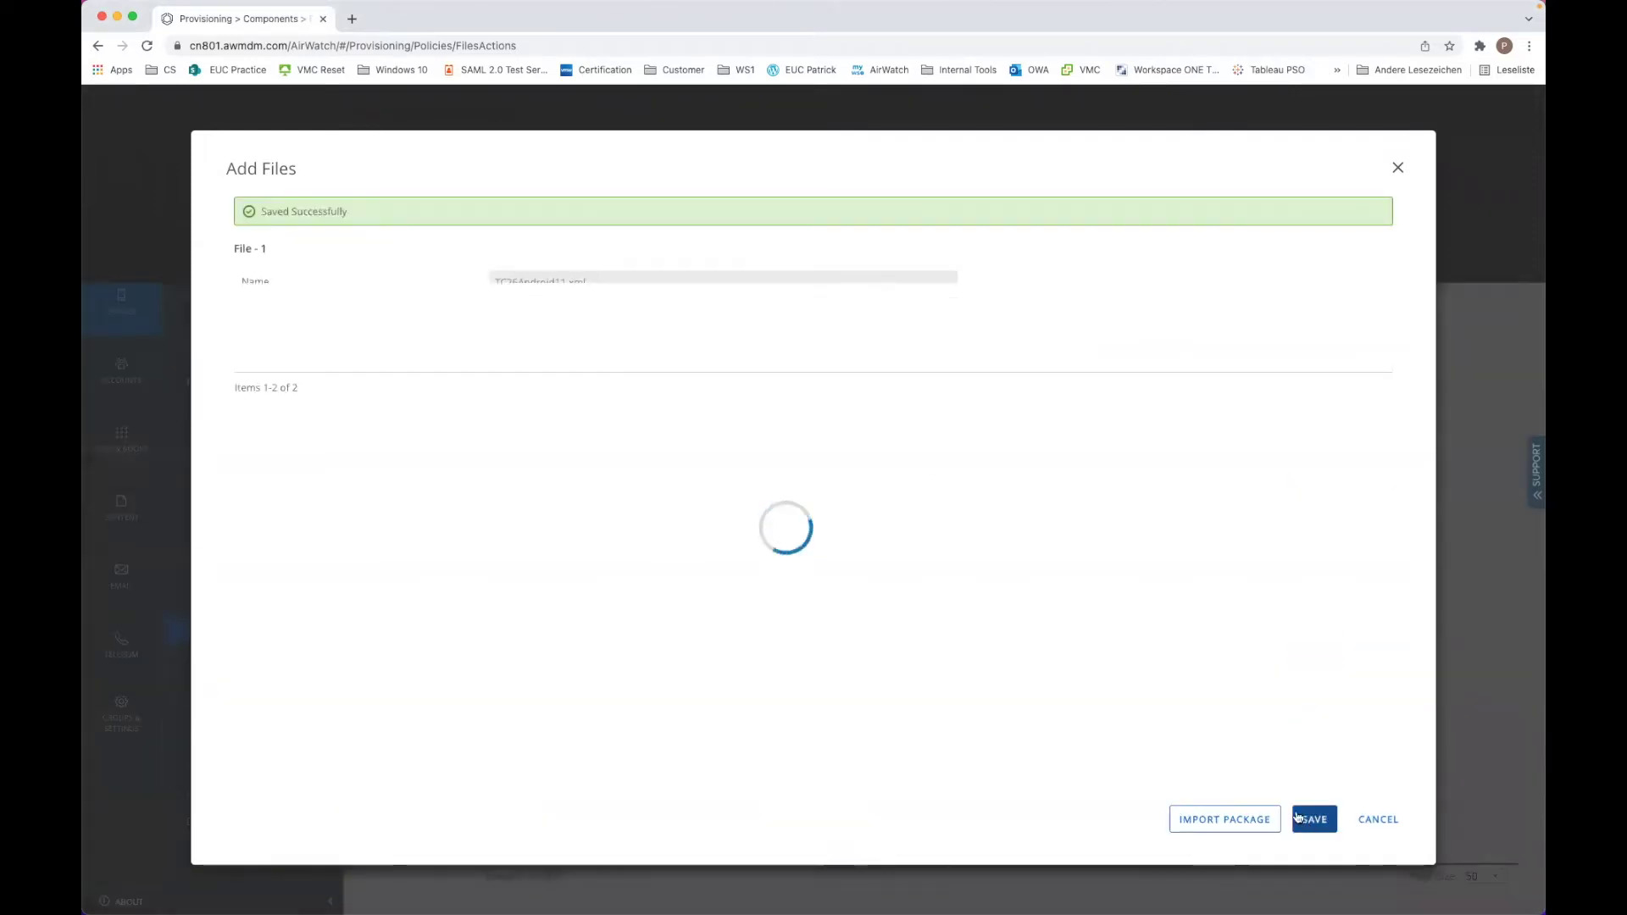
Step: Add installation manifest step 1: Apply Custom Settings using TC26Android11.xml
click(419, 214)
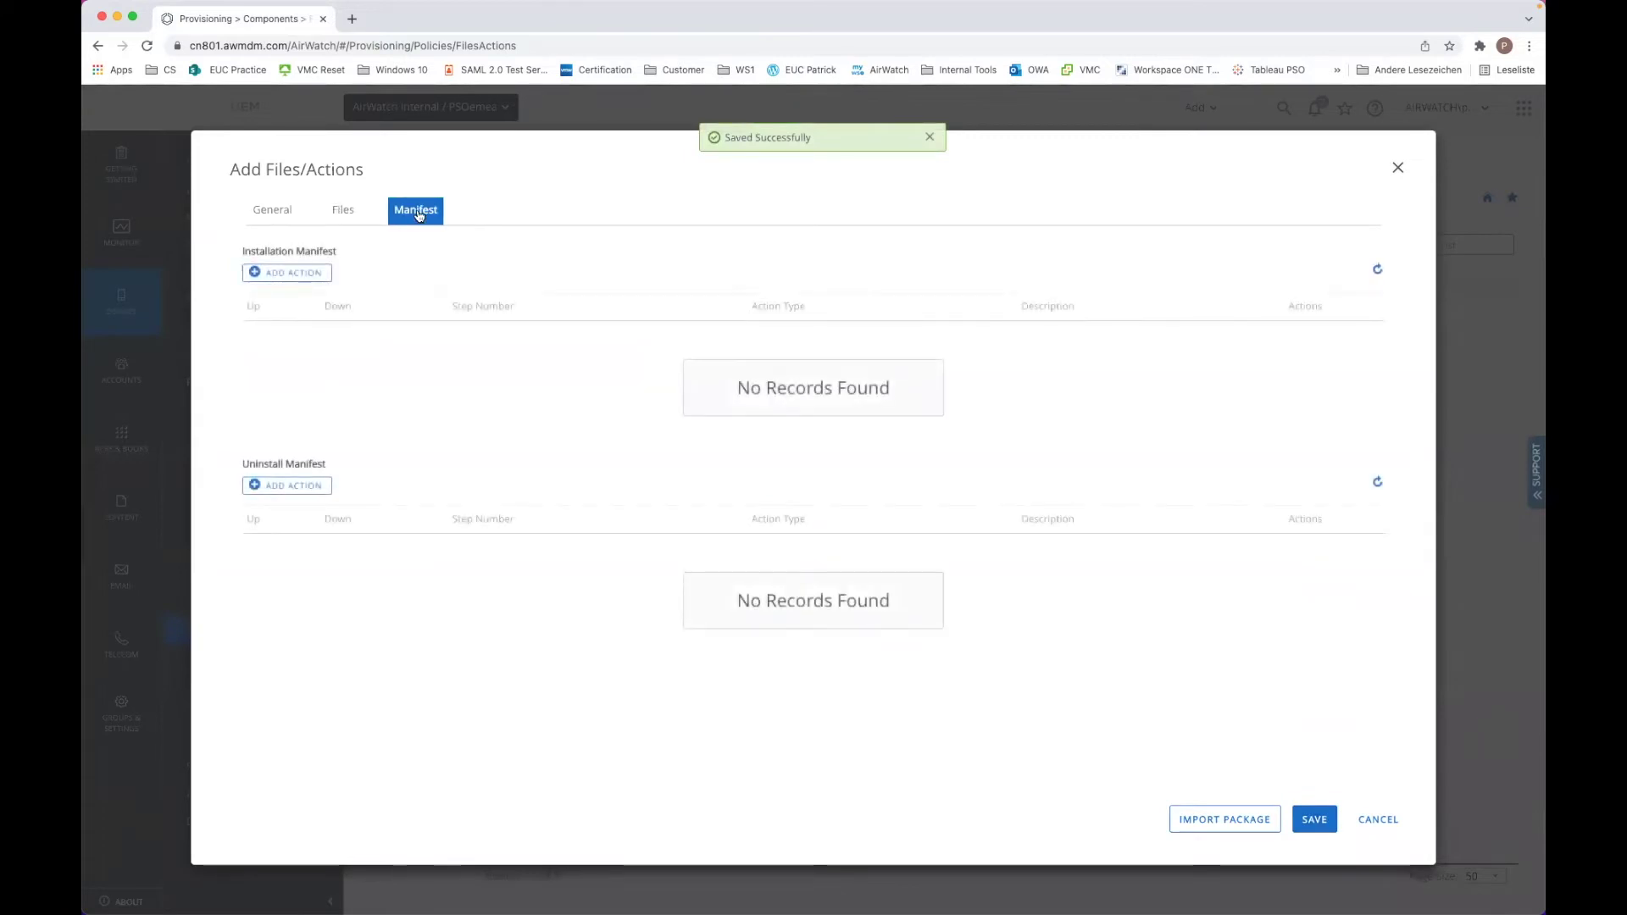
click(307, 272)
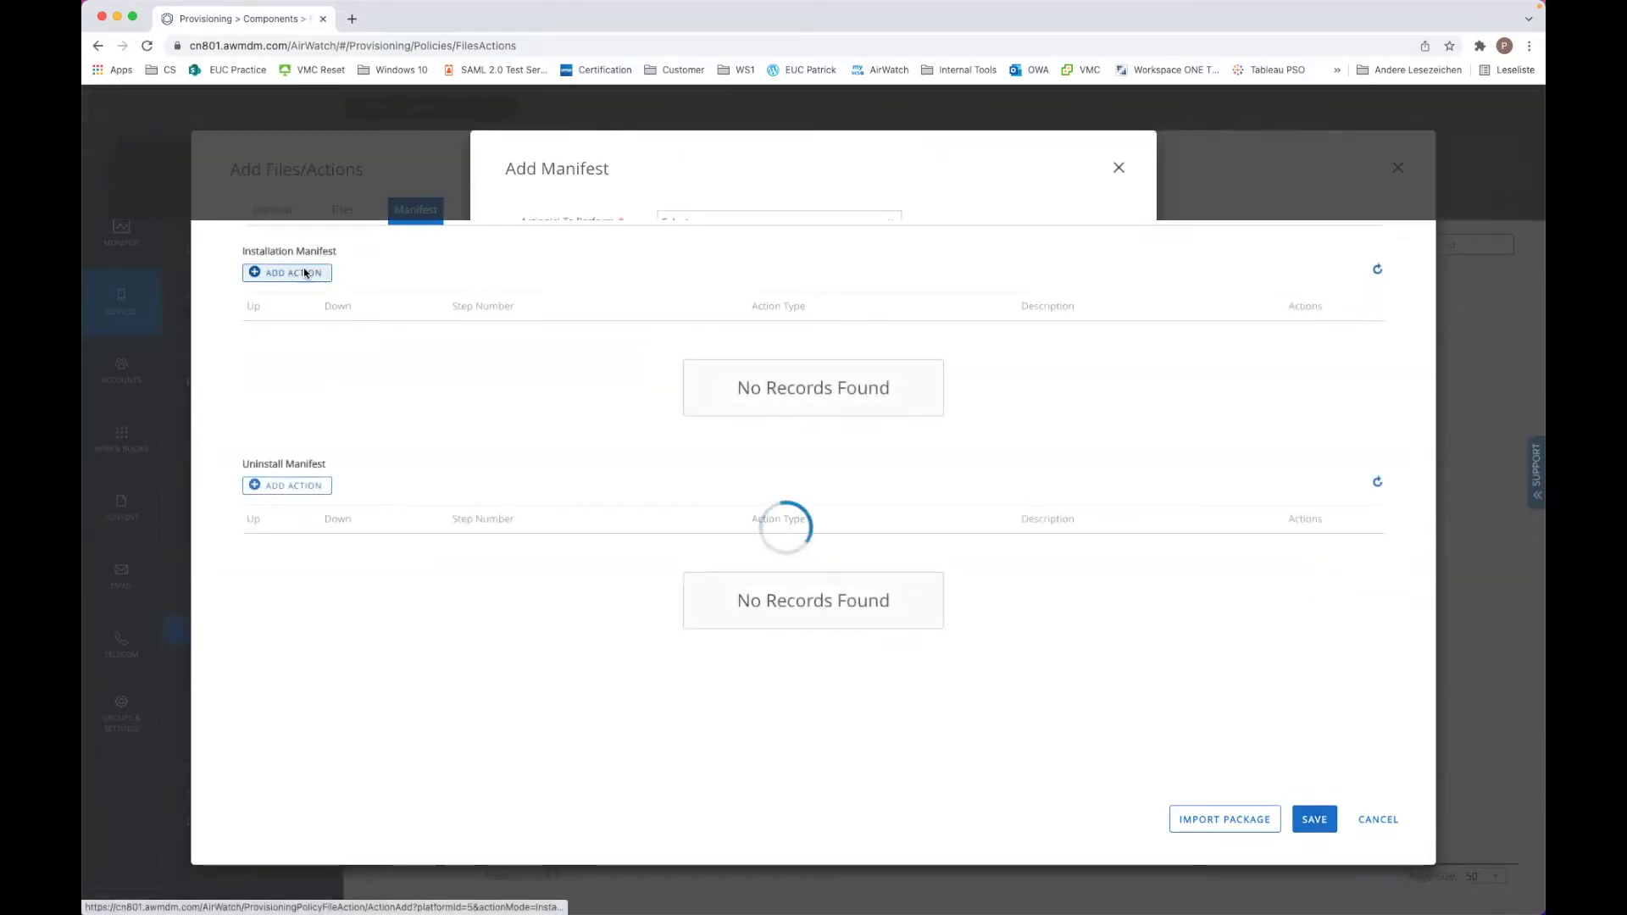
click(714, 225)
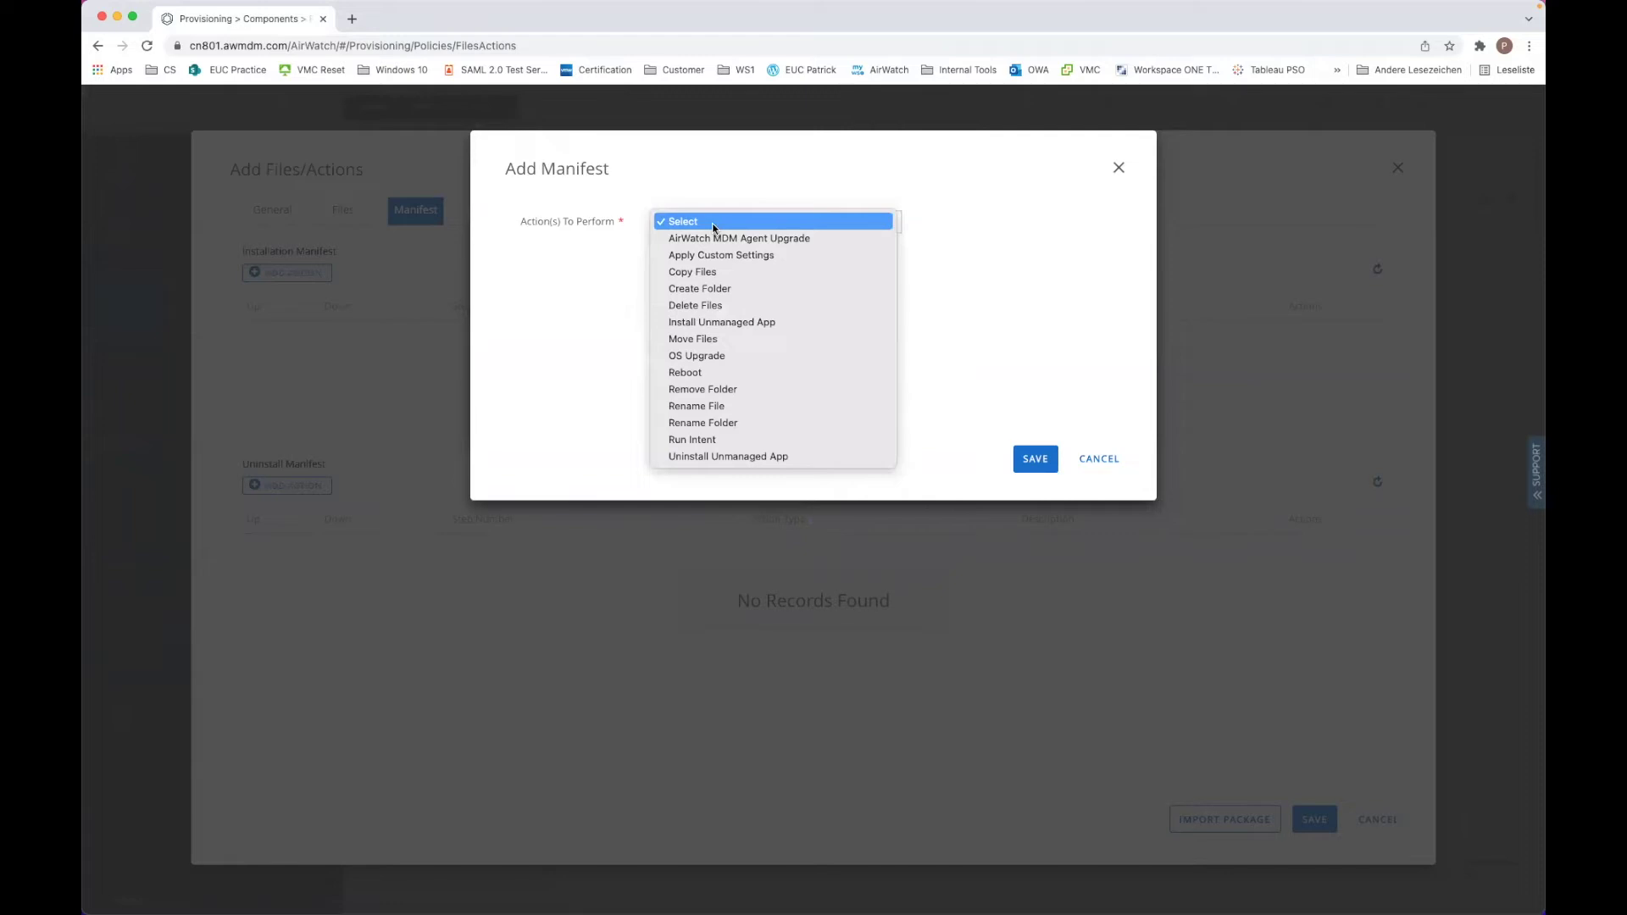
click(714, 255)
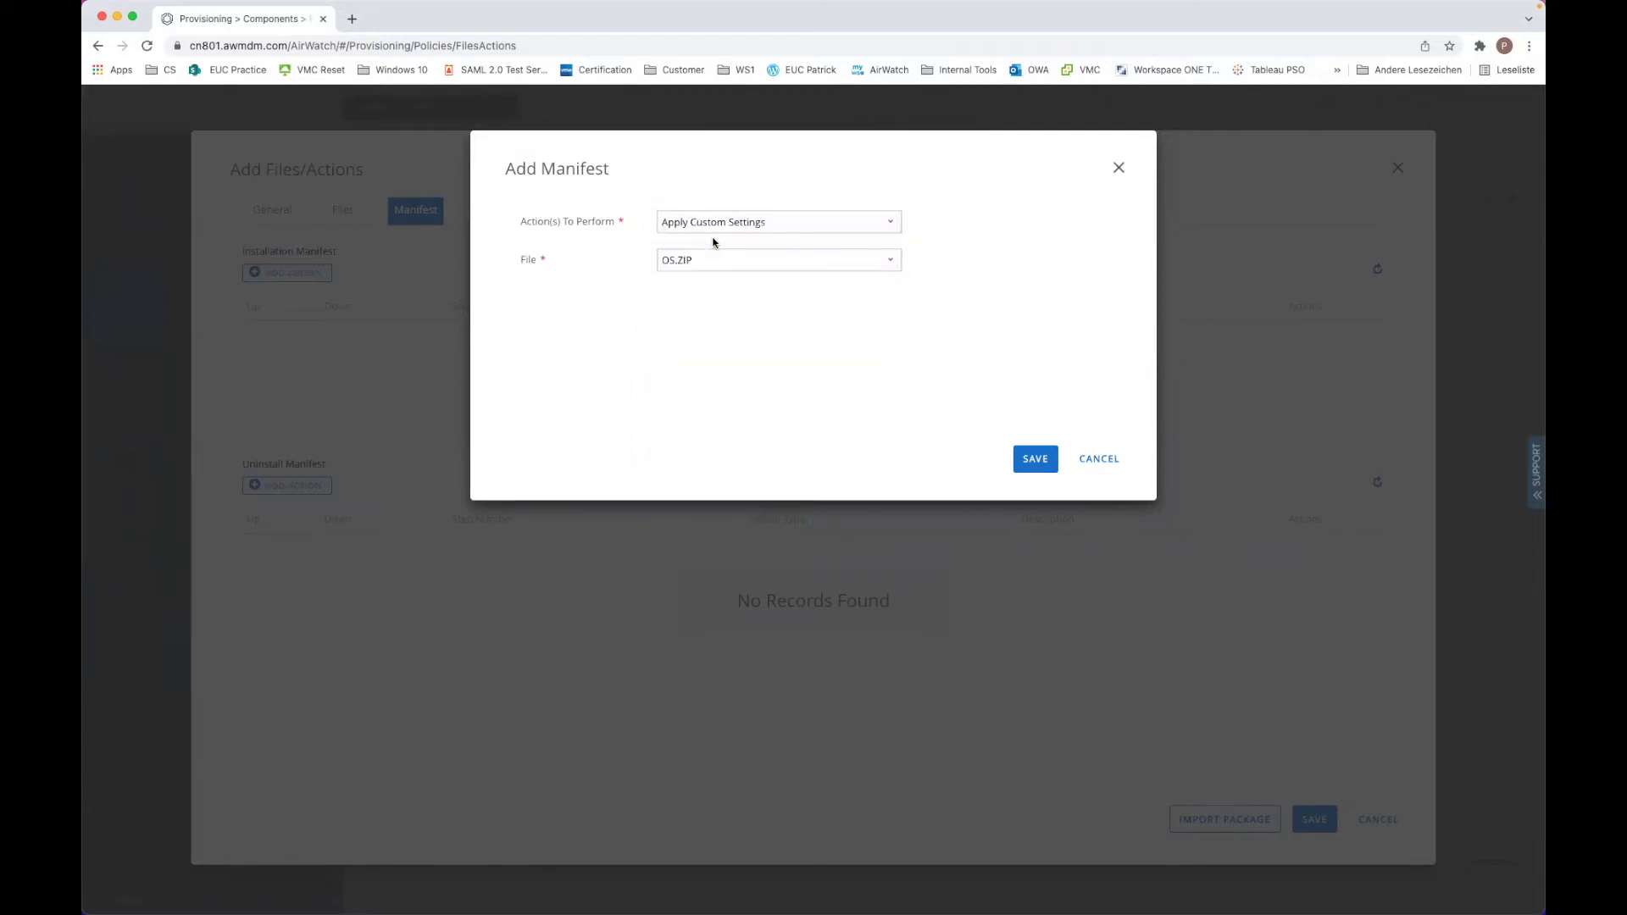
click(687, 266)
click(690, 276)
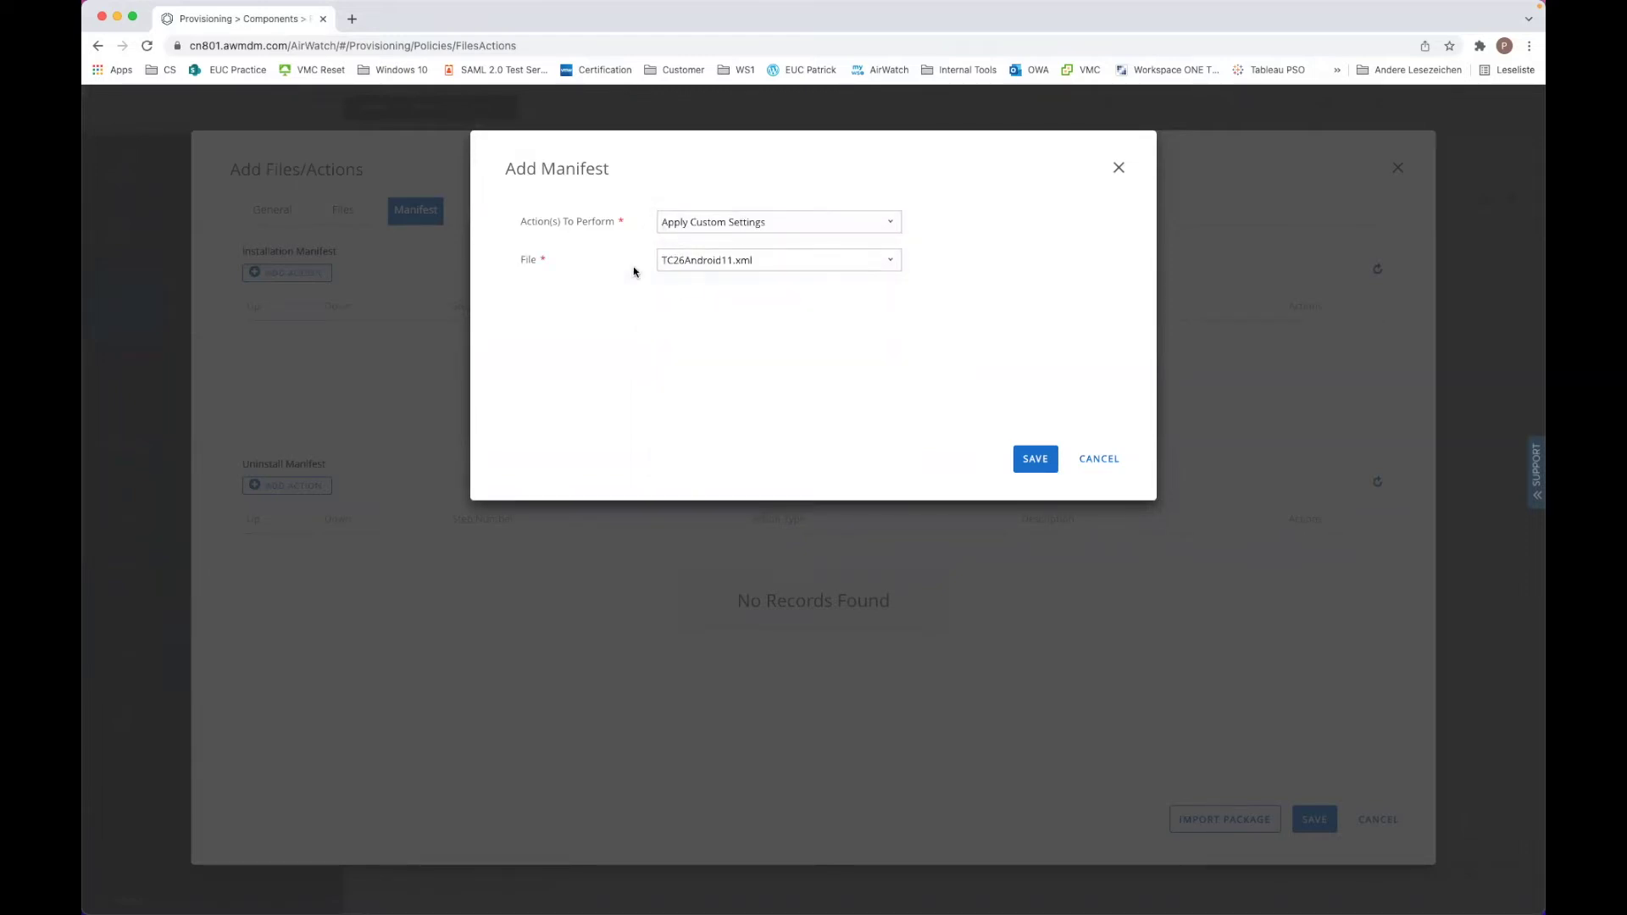
click(1035, 459)
click(264, 210)
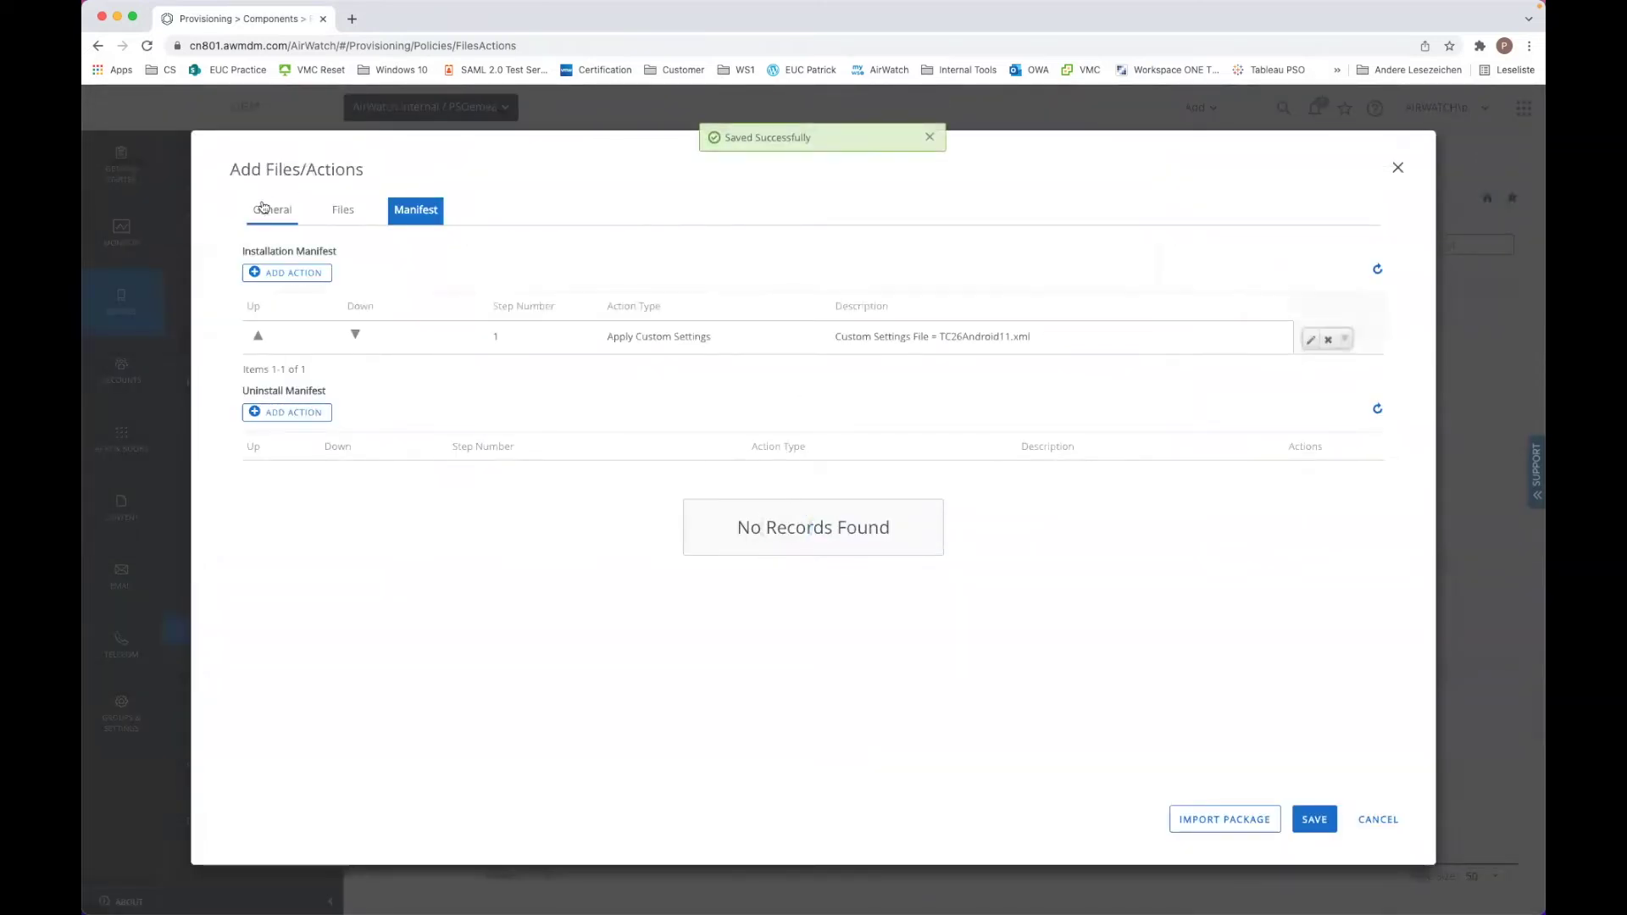
click(530, 262)
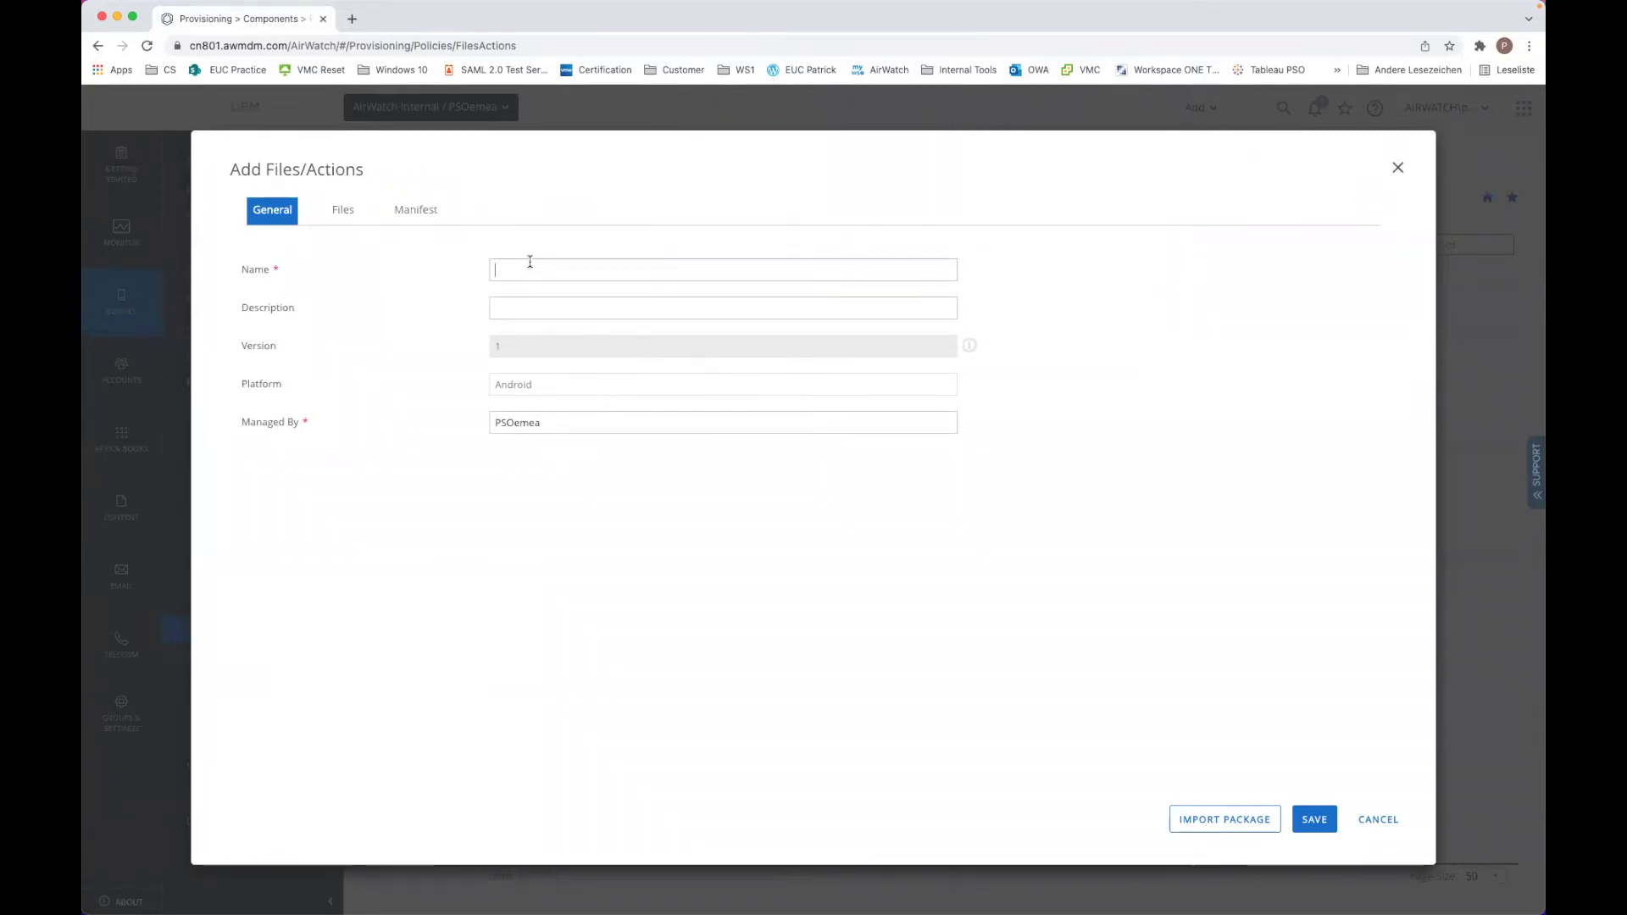
Step: Name the component 'TC26 Android 11 Update' and save it
text(Android 11 Update)
click(493, 269)
text(TC26)
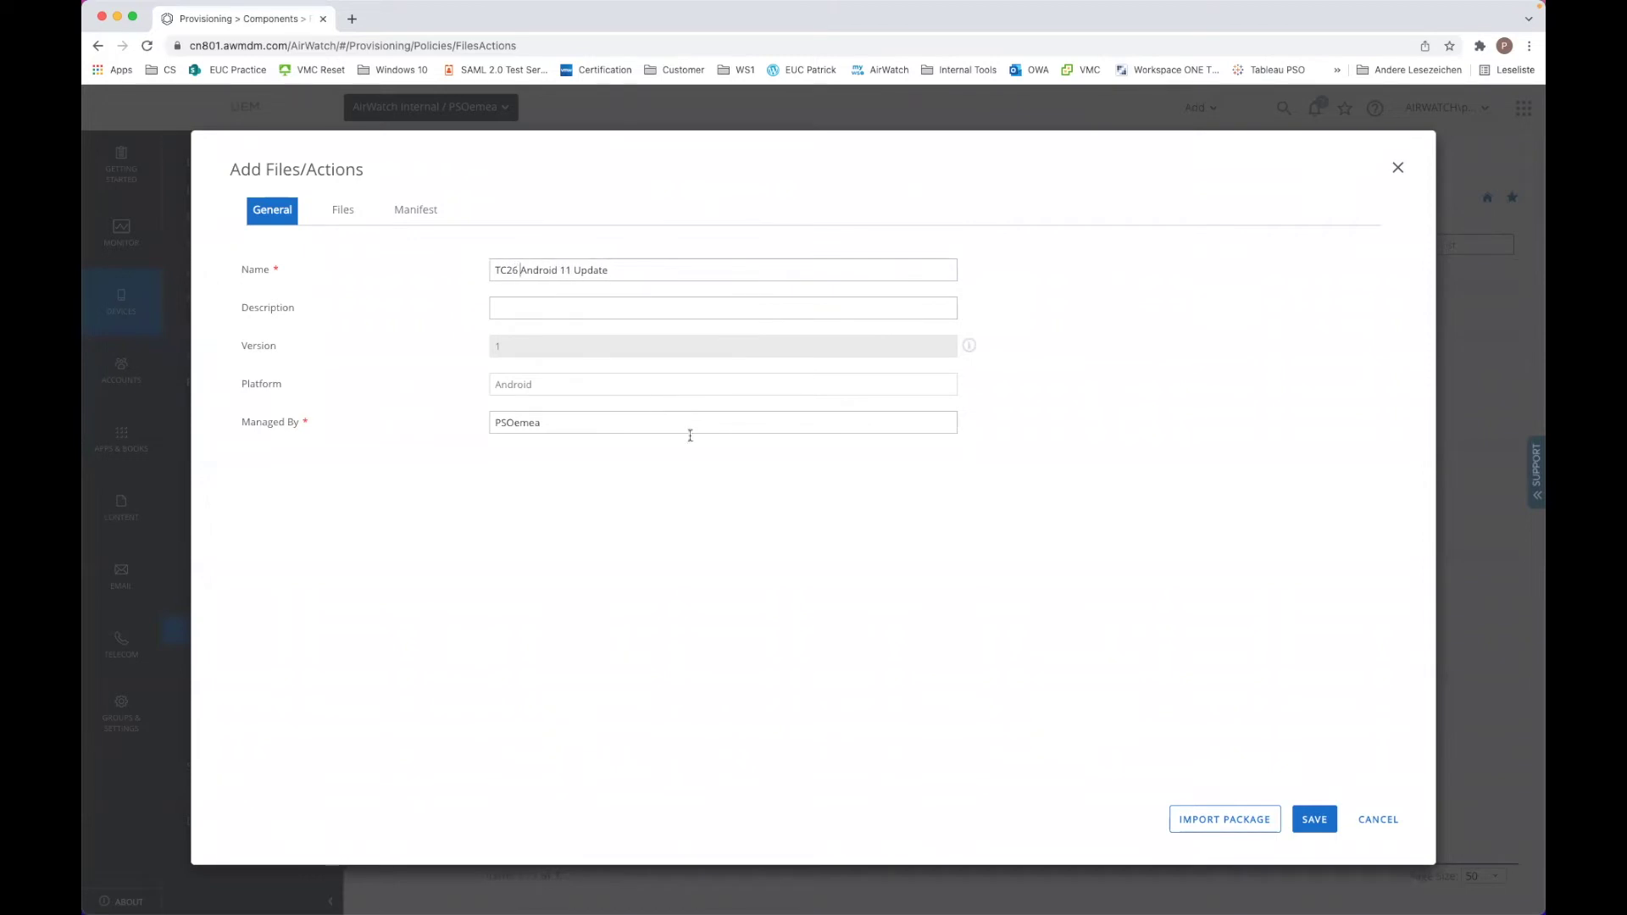
click(1297, 818)
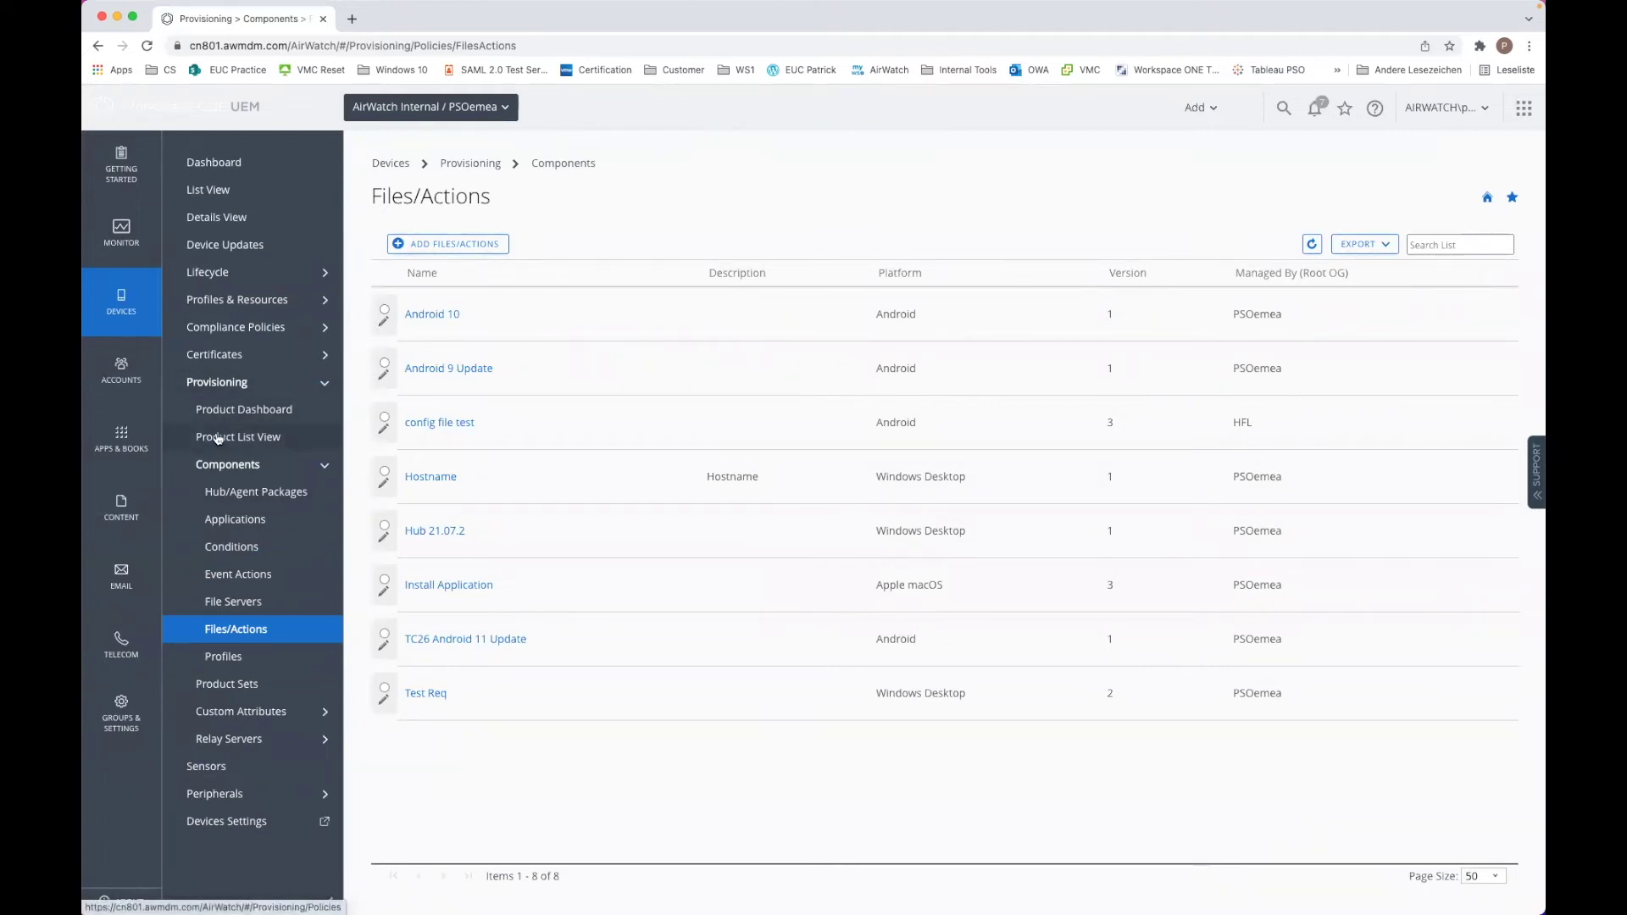
Step: Add a new Android product named 'TC26 Android 11' from Product List View
click(218, 438)
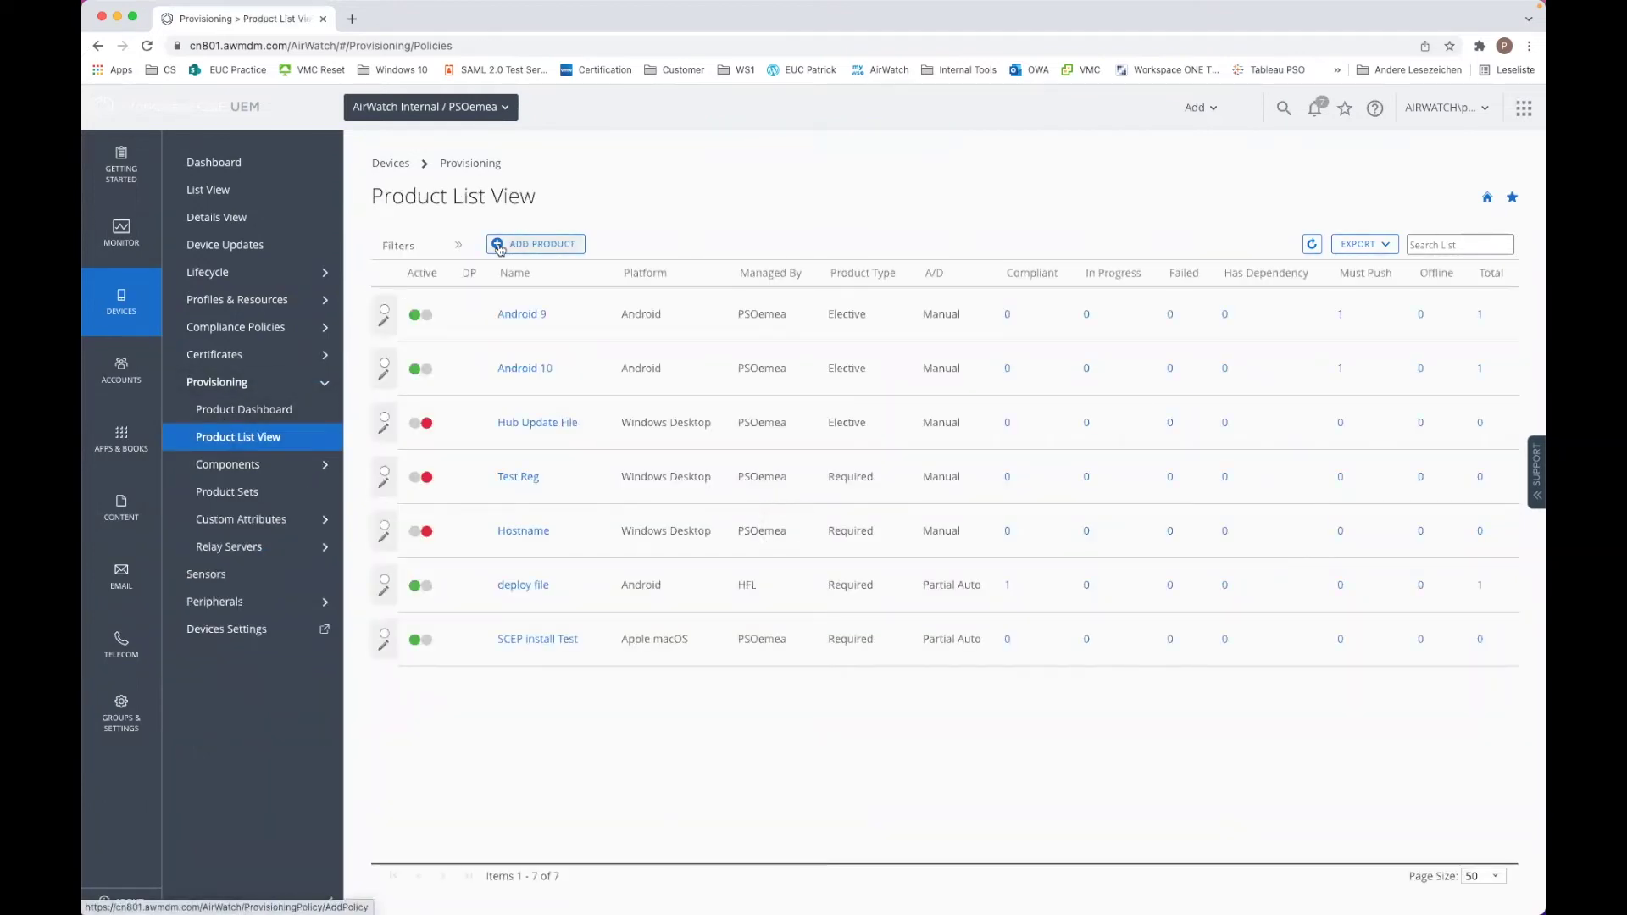
click(499, 247)
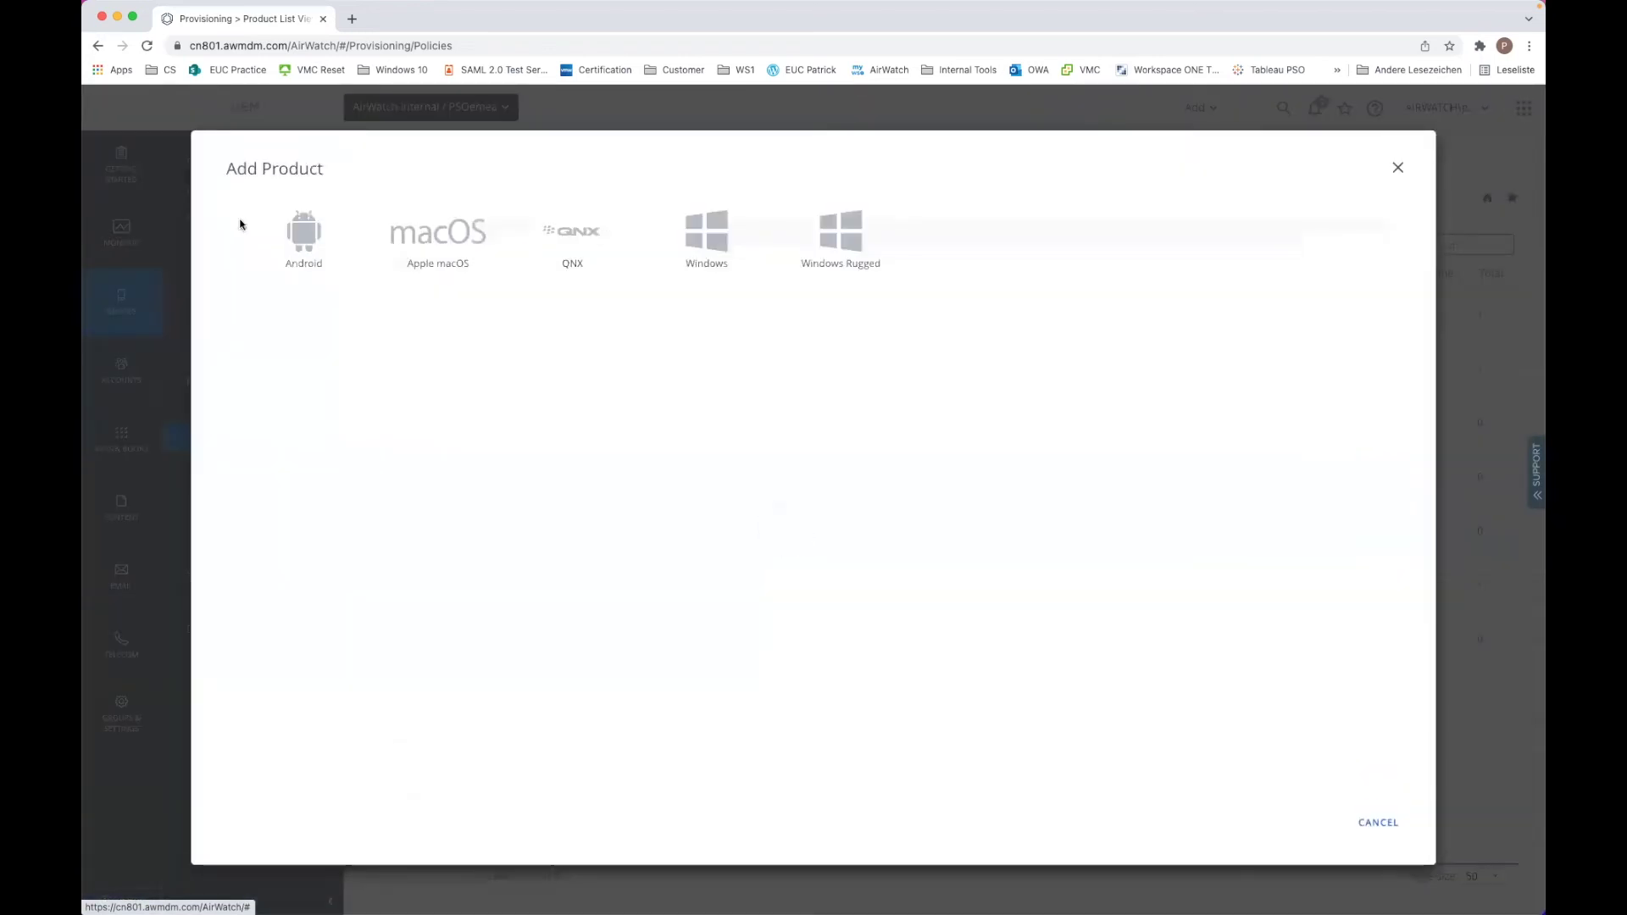
click(299, 228)
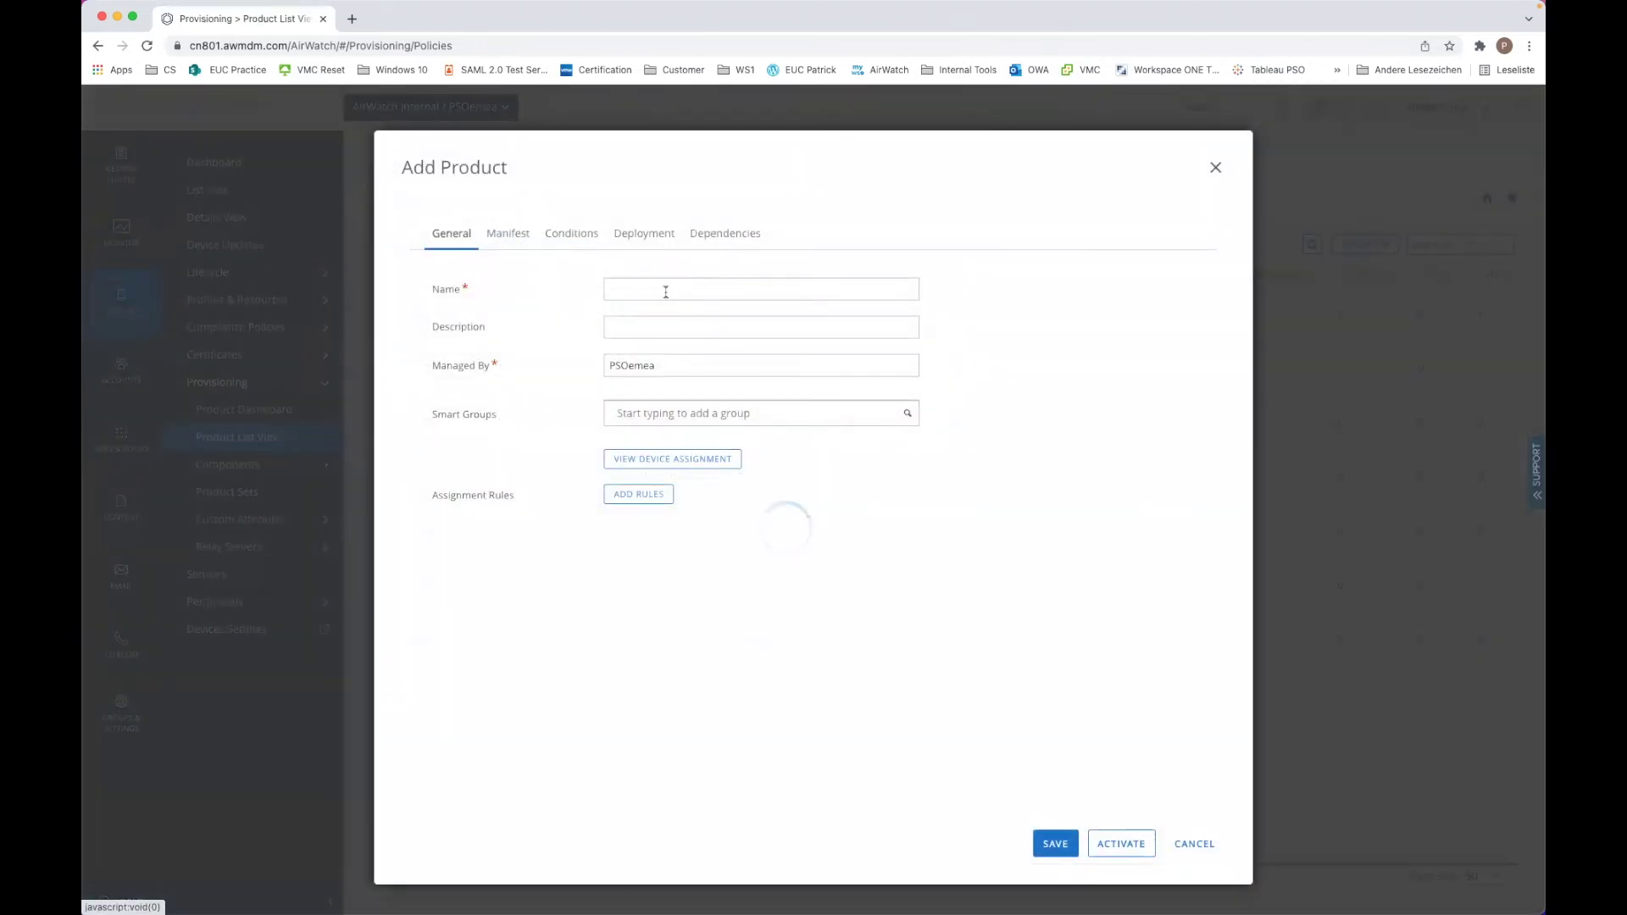
click(666, 292)
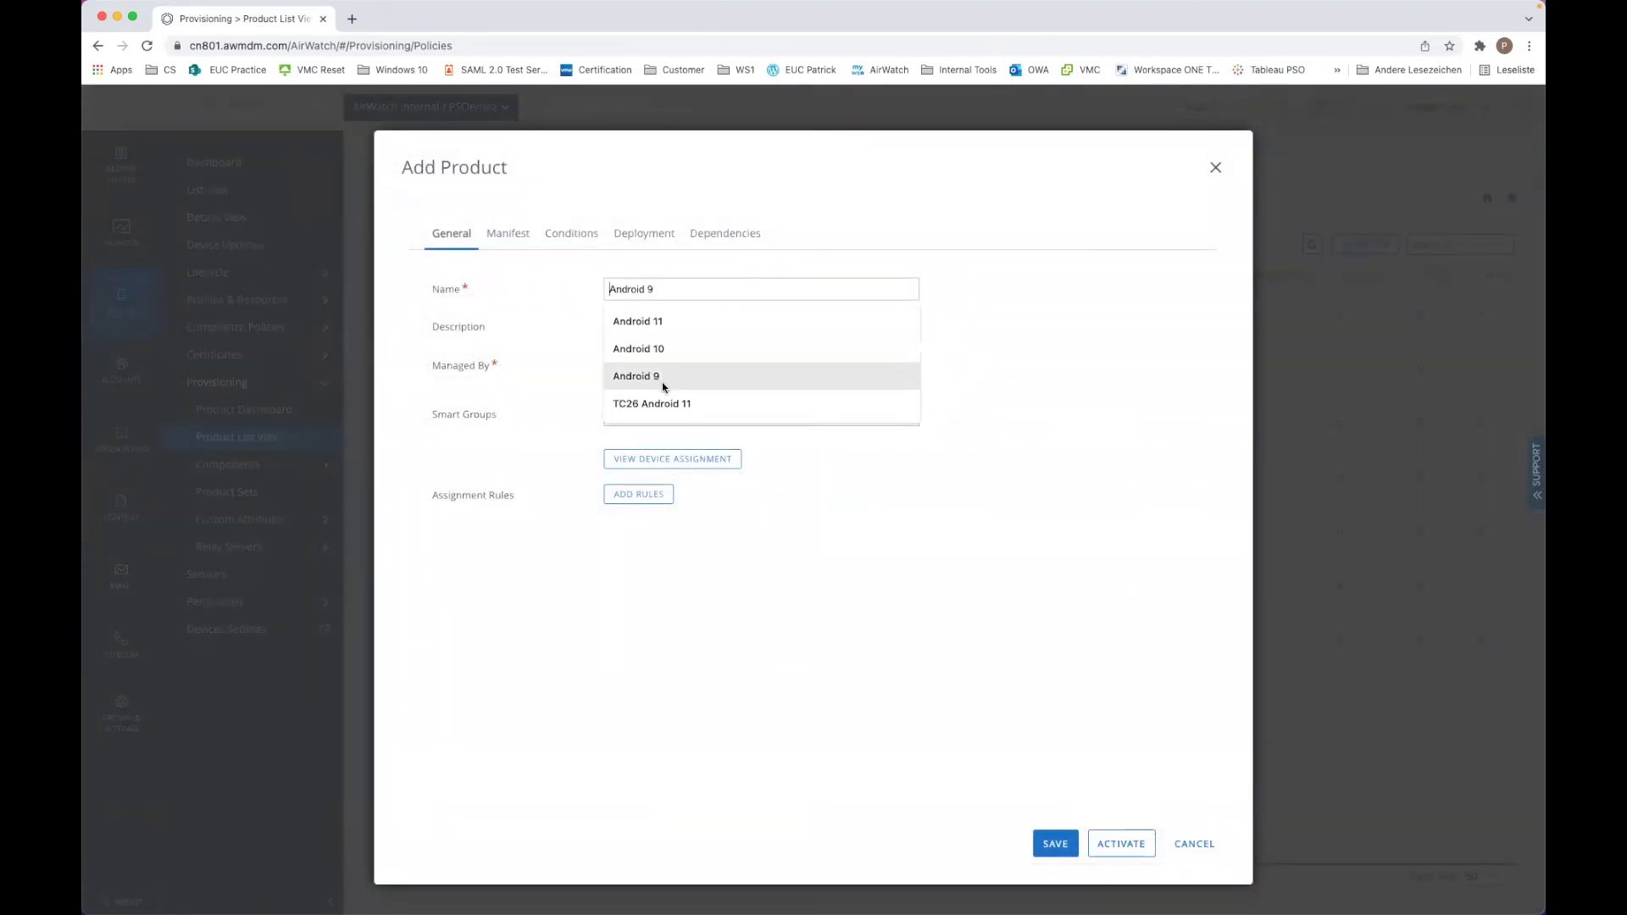
click(655, 402)
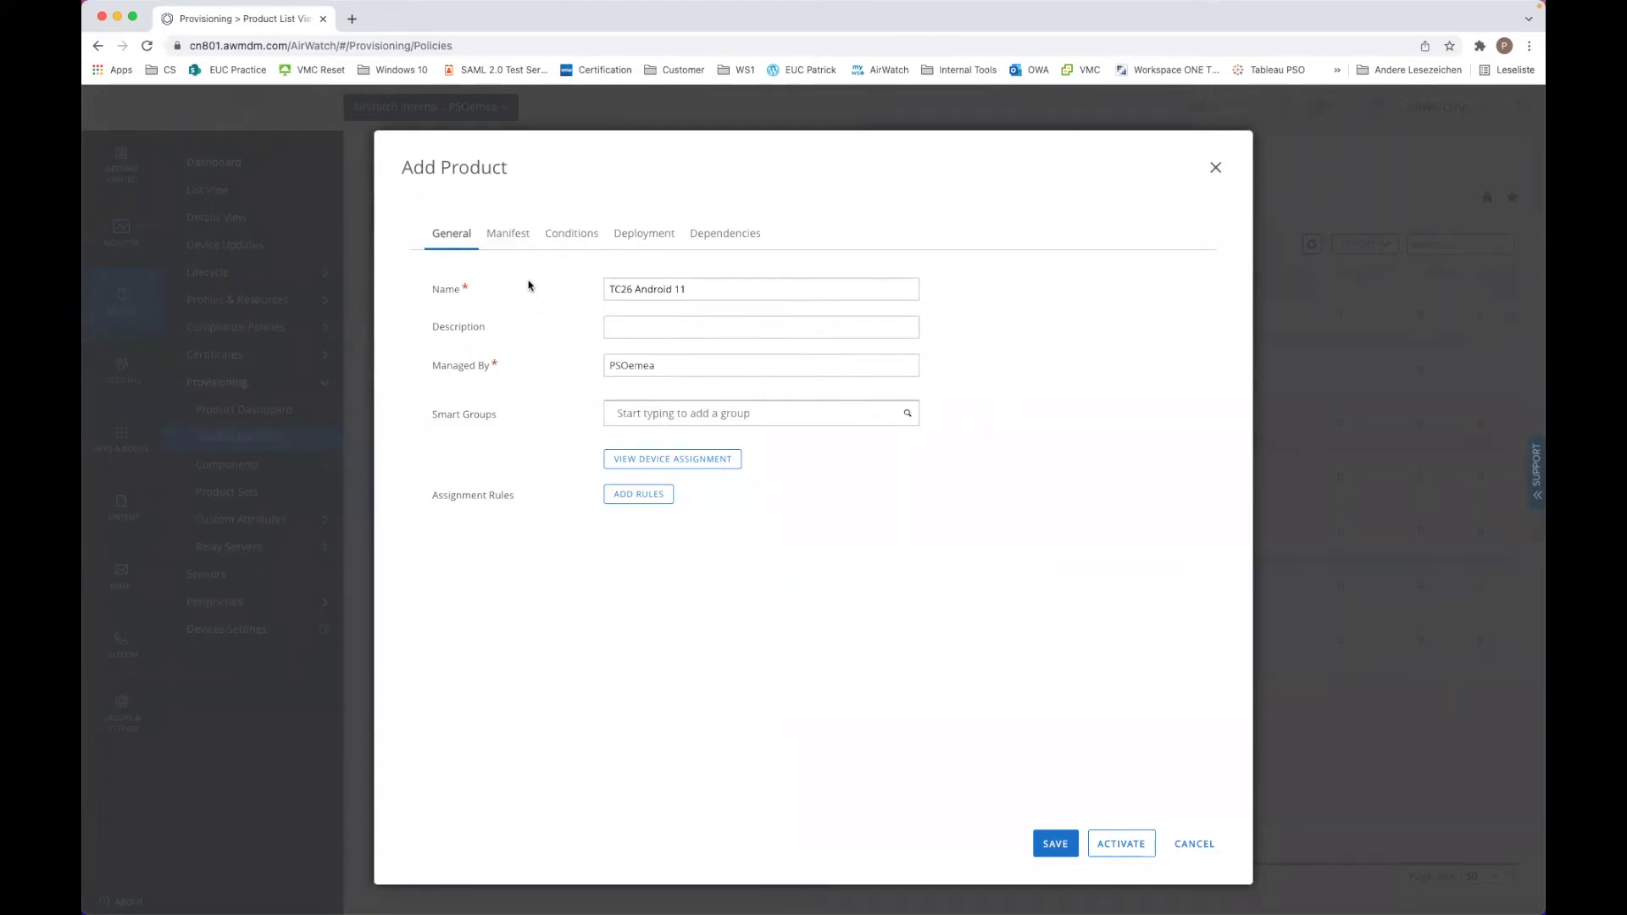
click(498, 233)
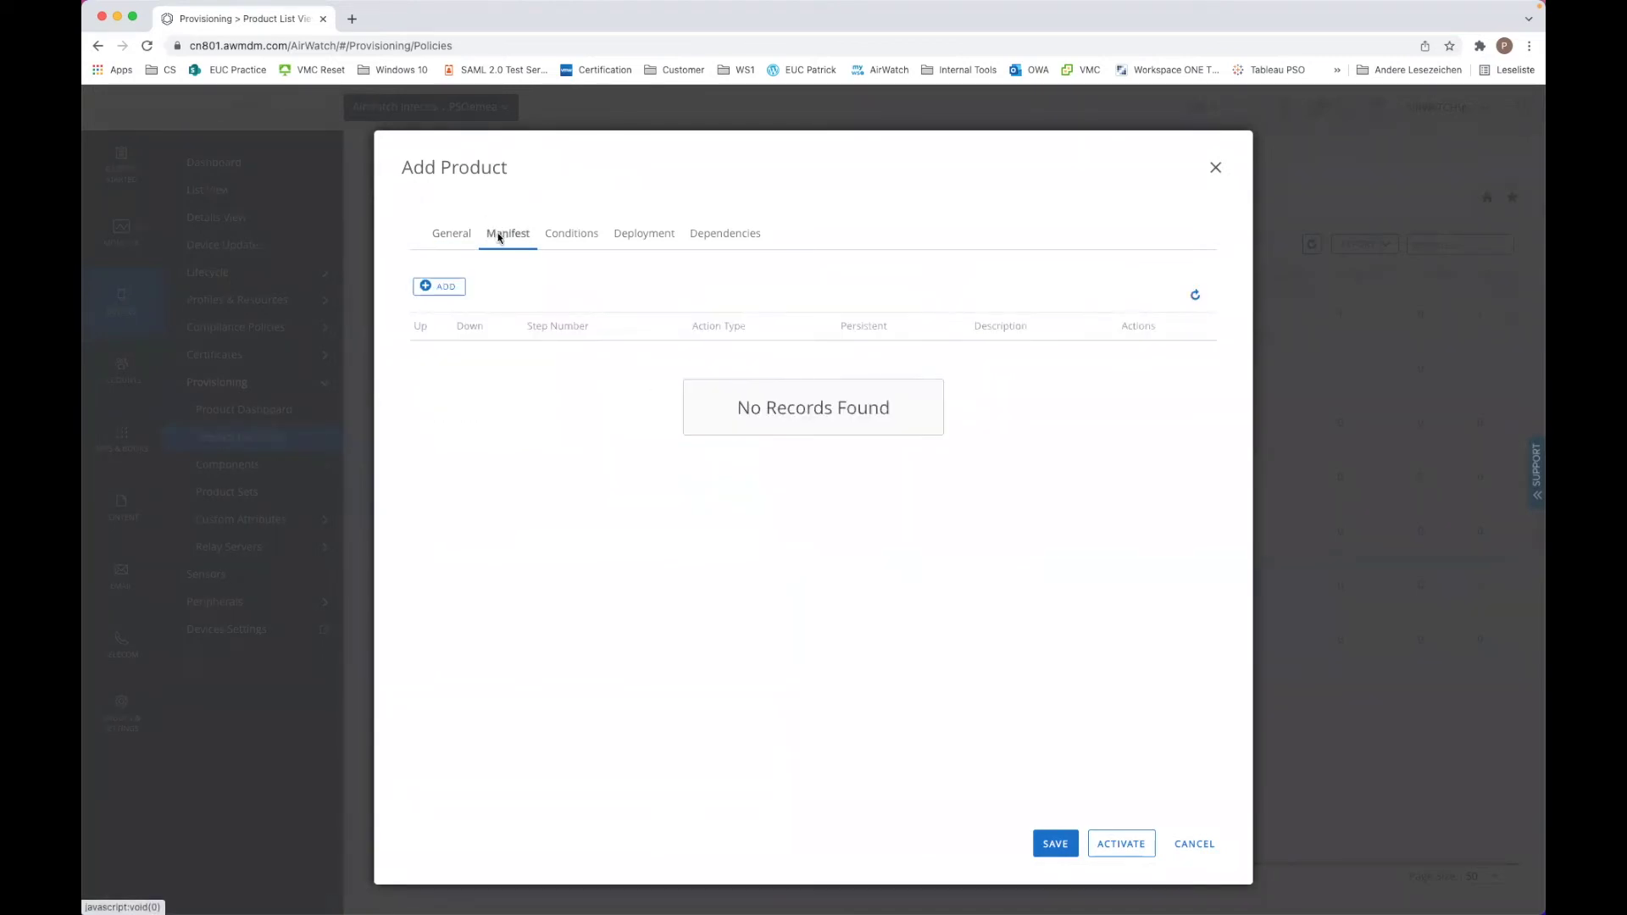
Step: Add product manifest step 1: File/Action - Install of TC26 Android 11 Update
click(437, 287)
click(690, 223)
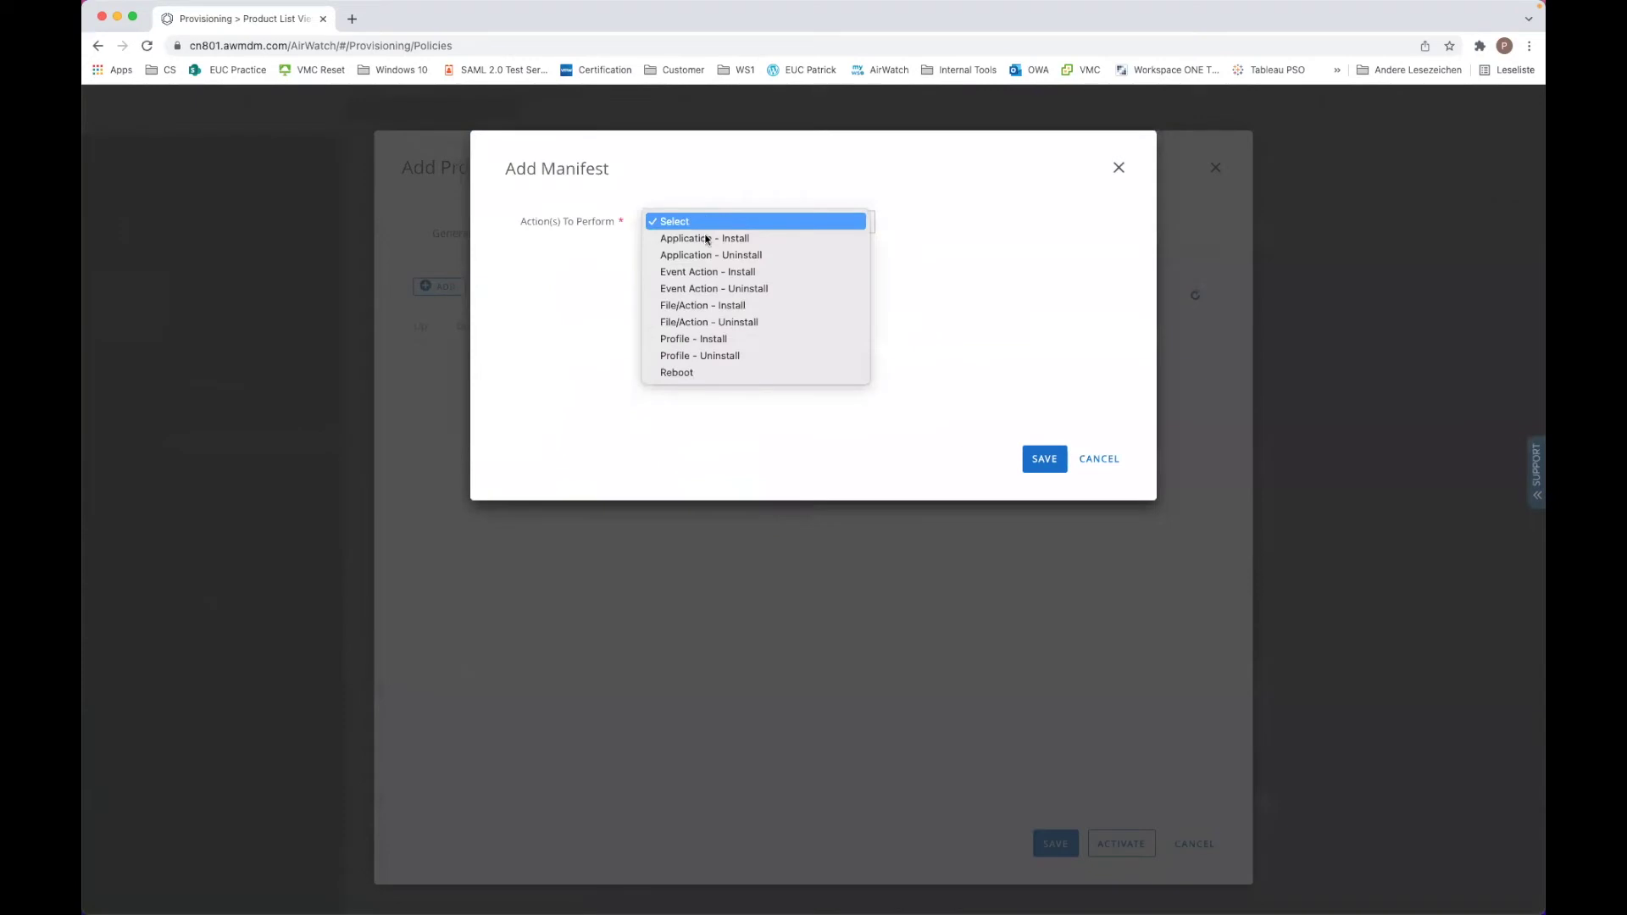
click(709, 311)
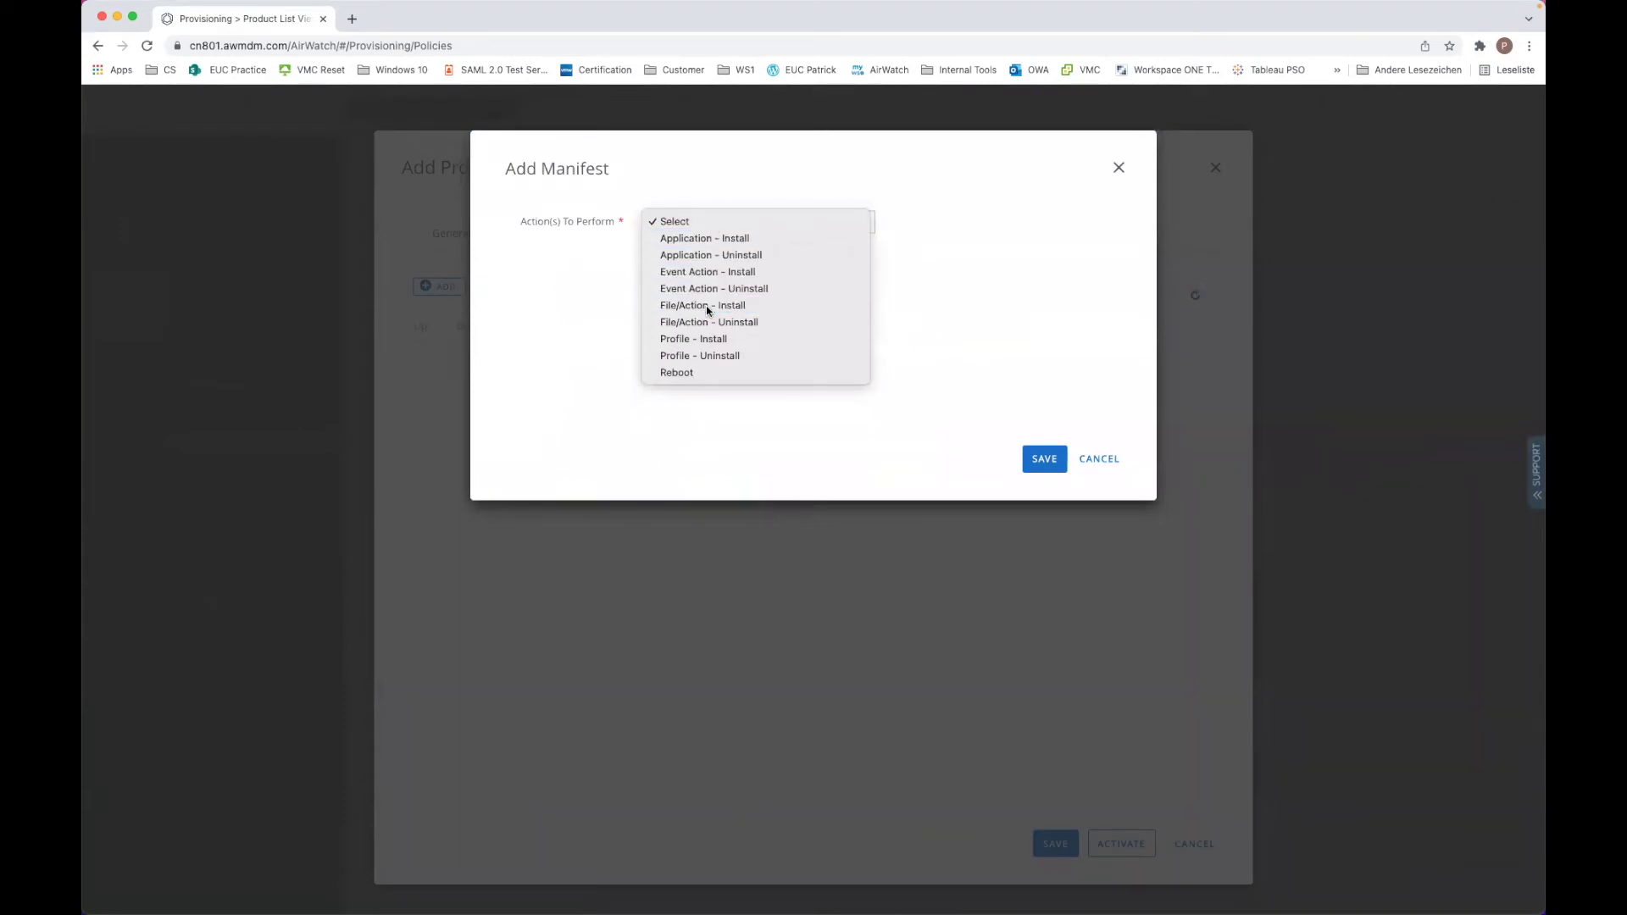
click(677, 261)
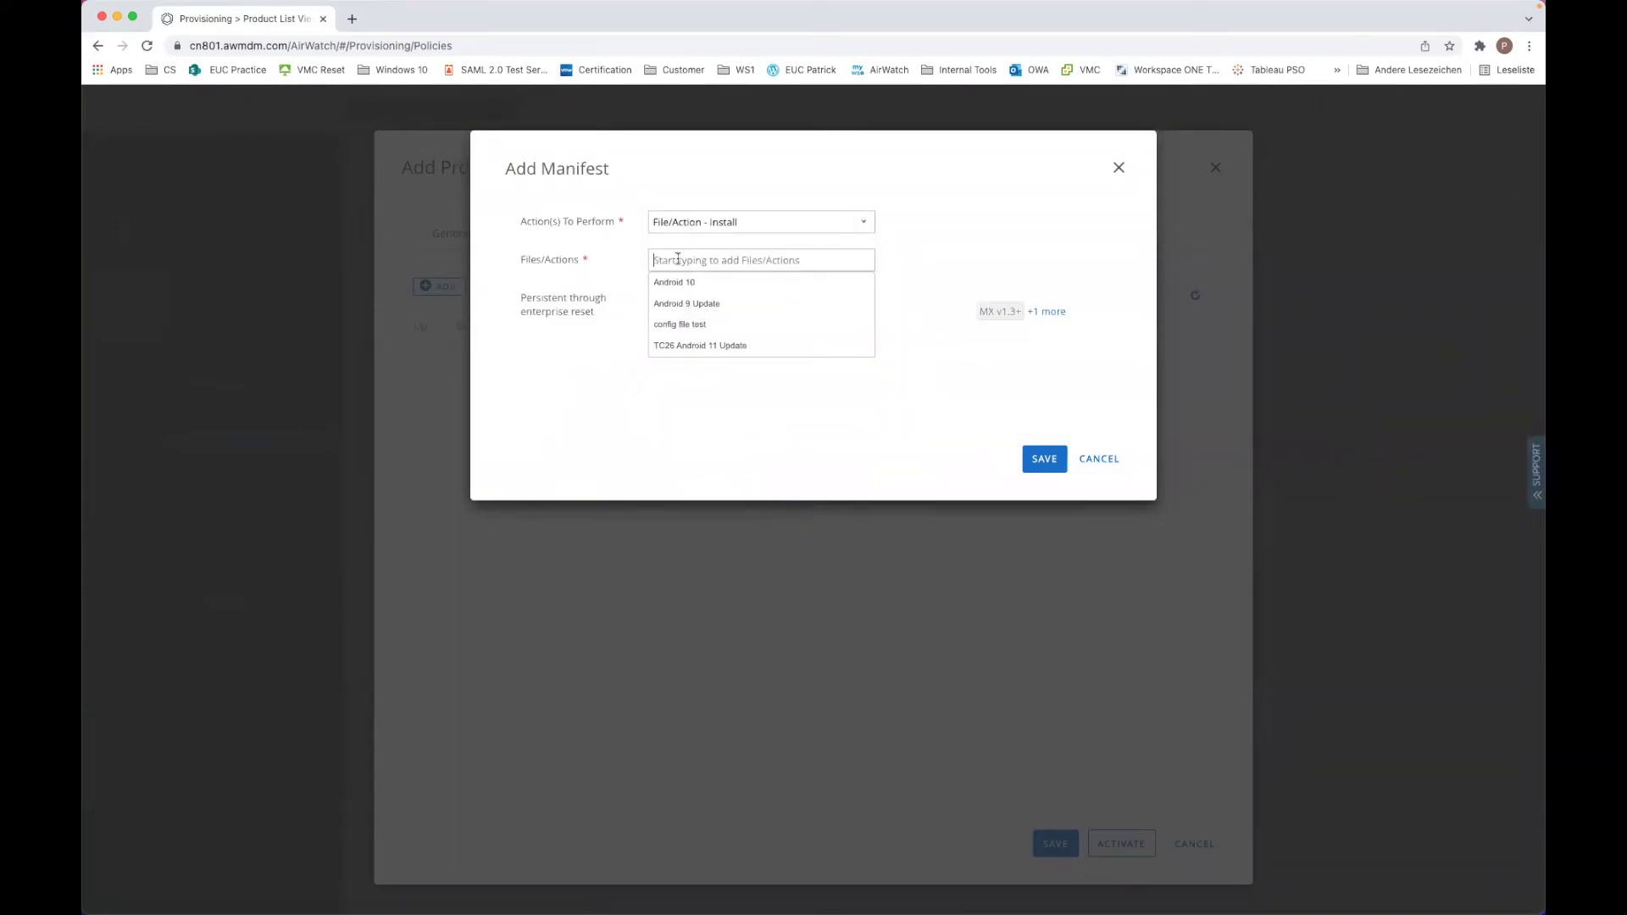
click(700, 347)
click(1042, 459)
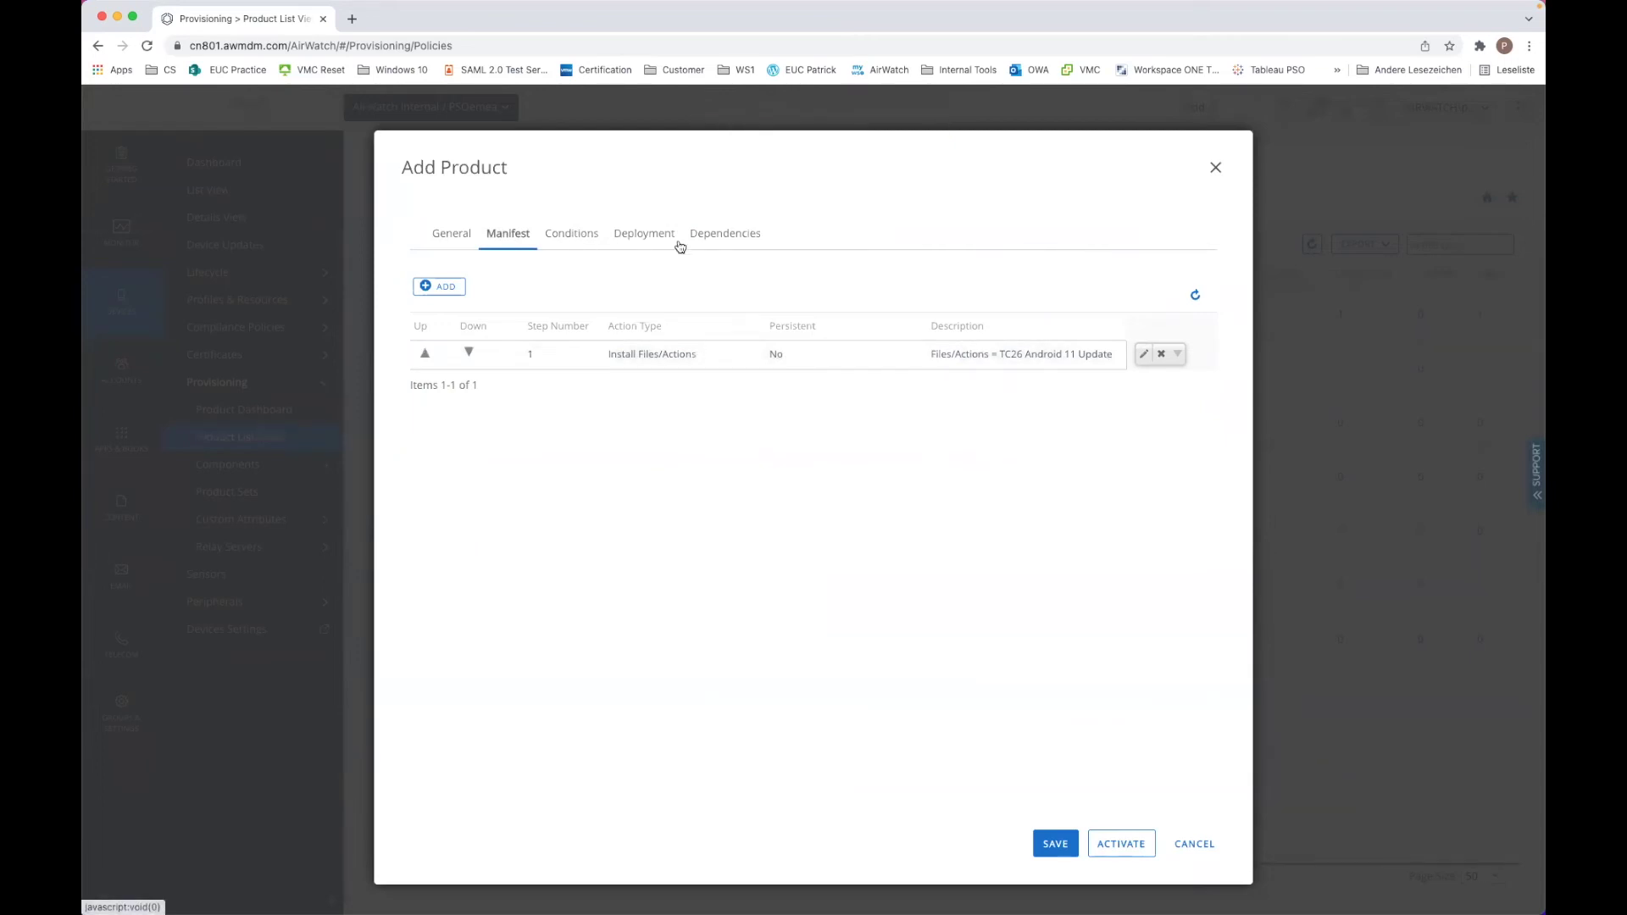
click(644, 234)
Step: Set Product Type to Elective, assign the Zerba TC26 smart group, and save the product
click(727, 458)
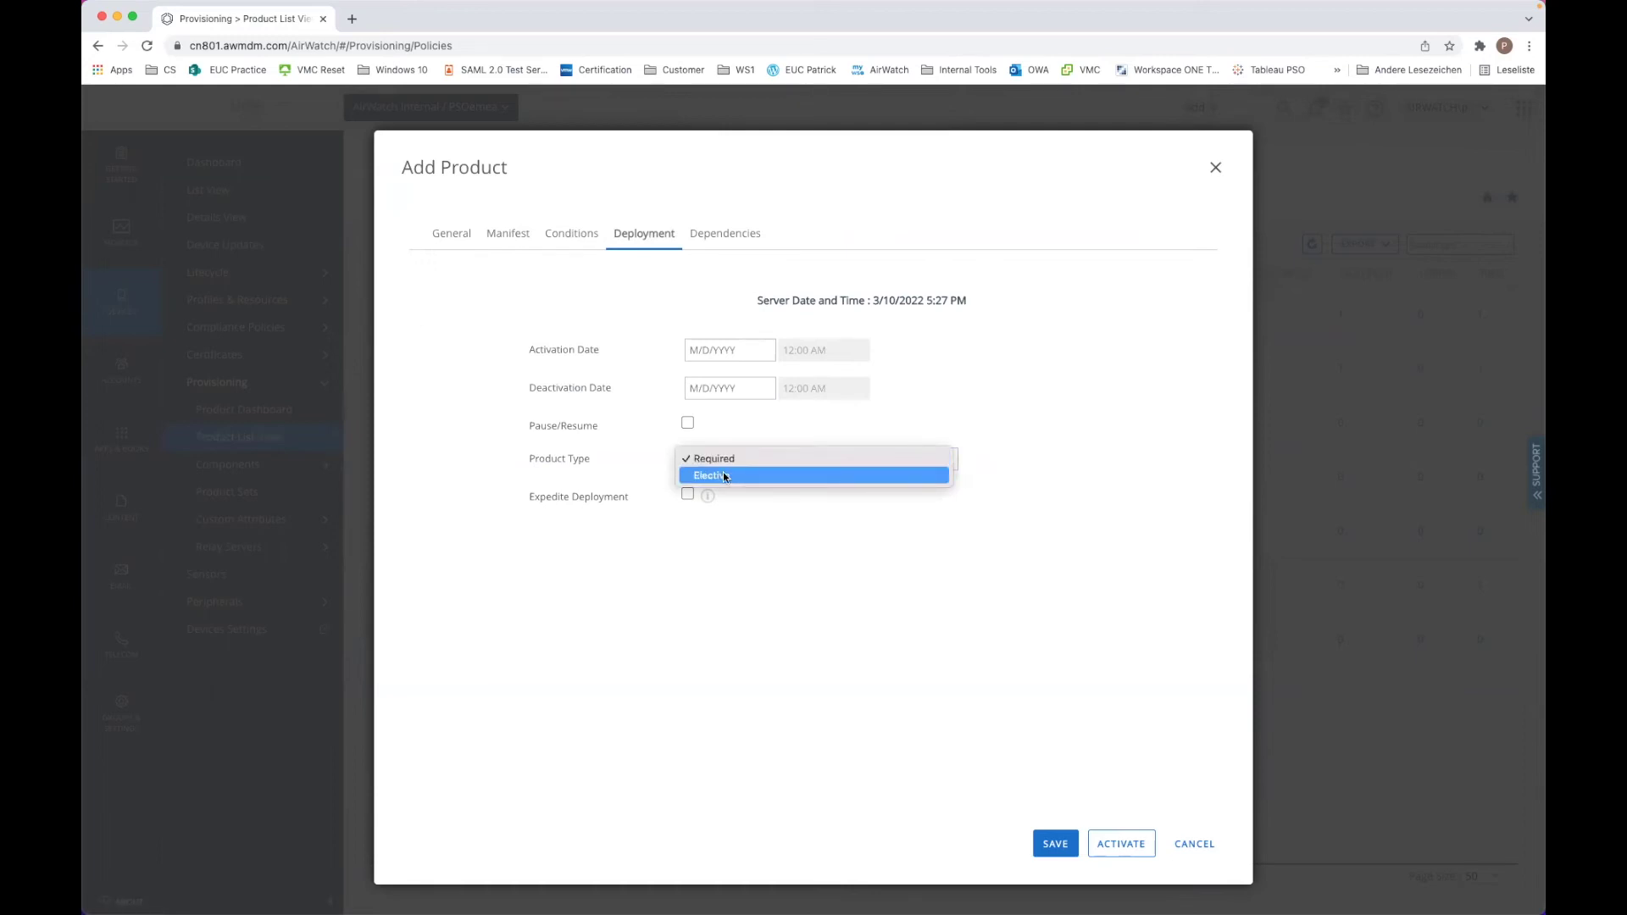
click(724, 476)
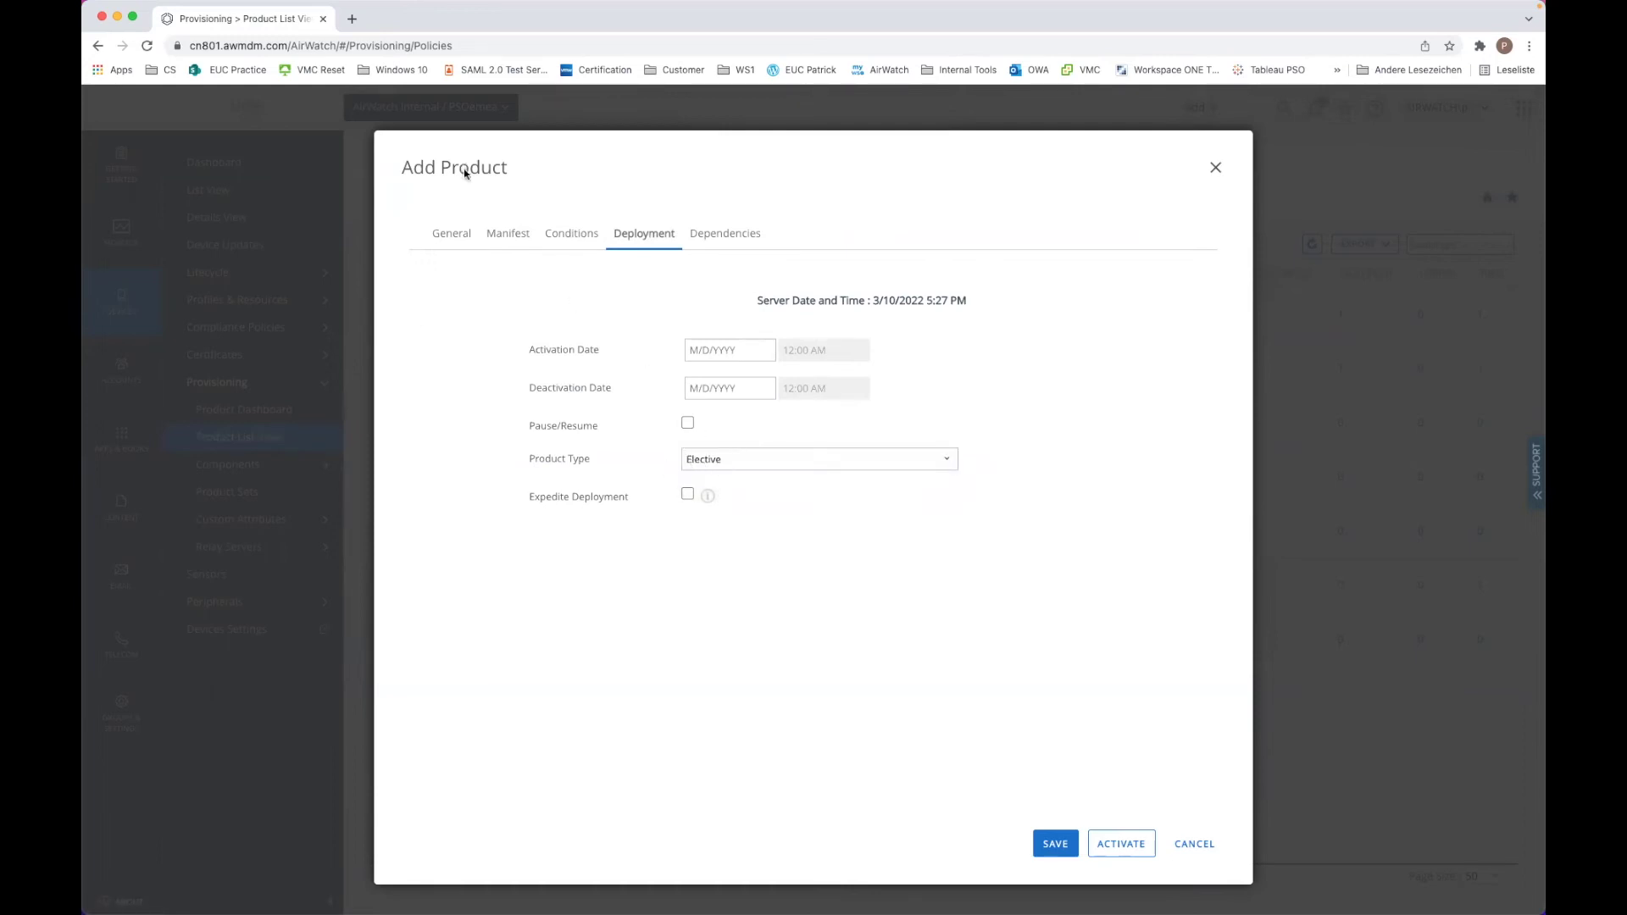
click(450, 242)
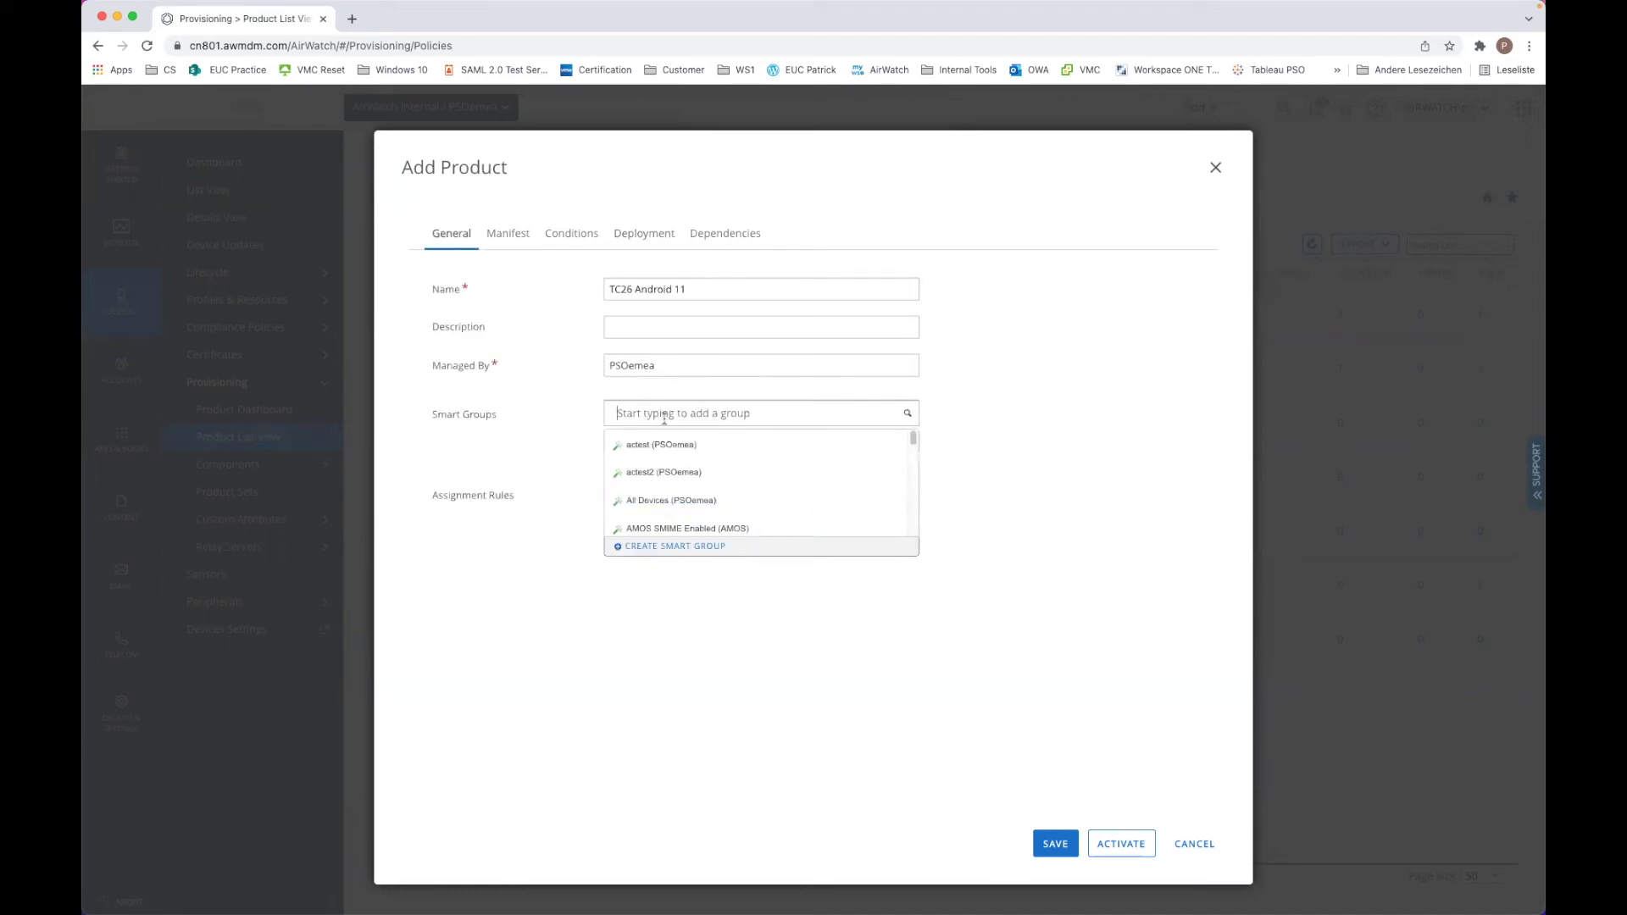
text(Zerba TC26 (PSOemea)
click(668, 445)
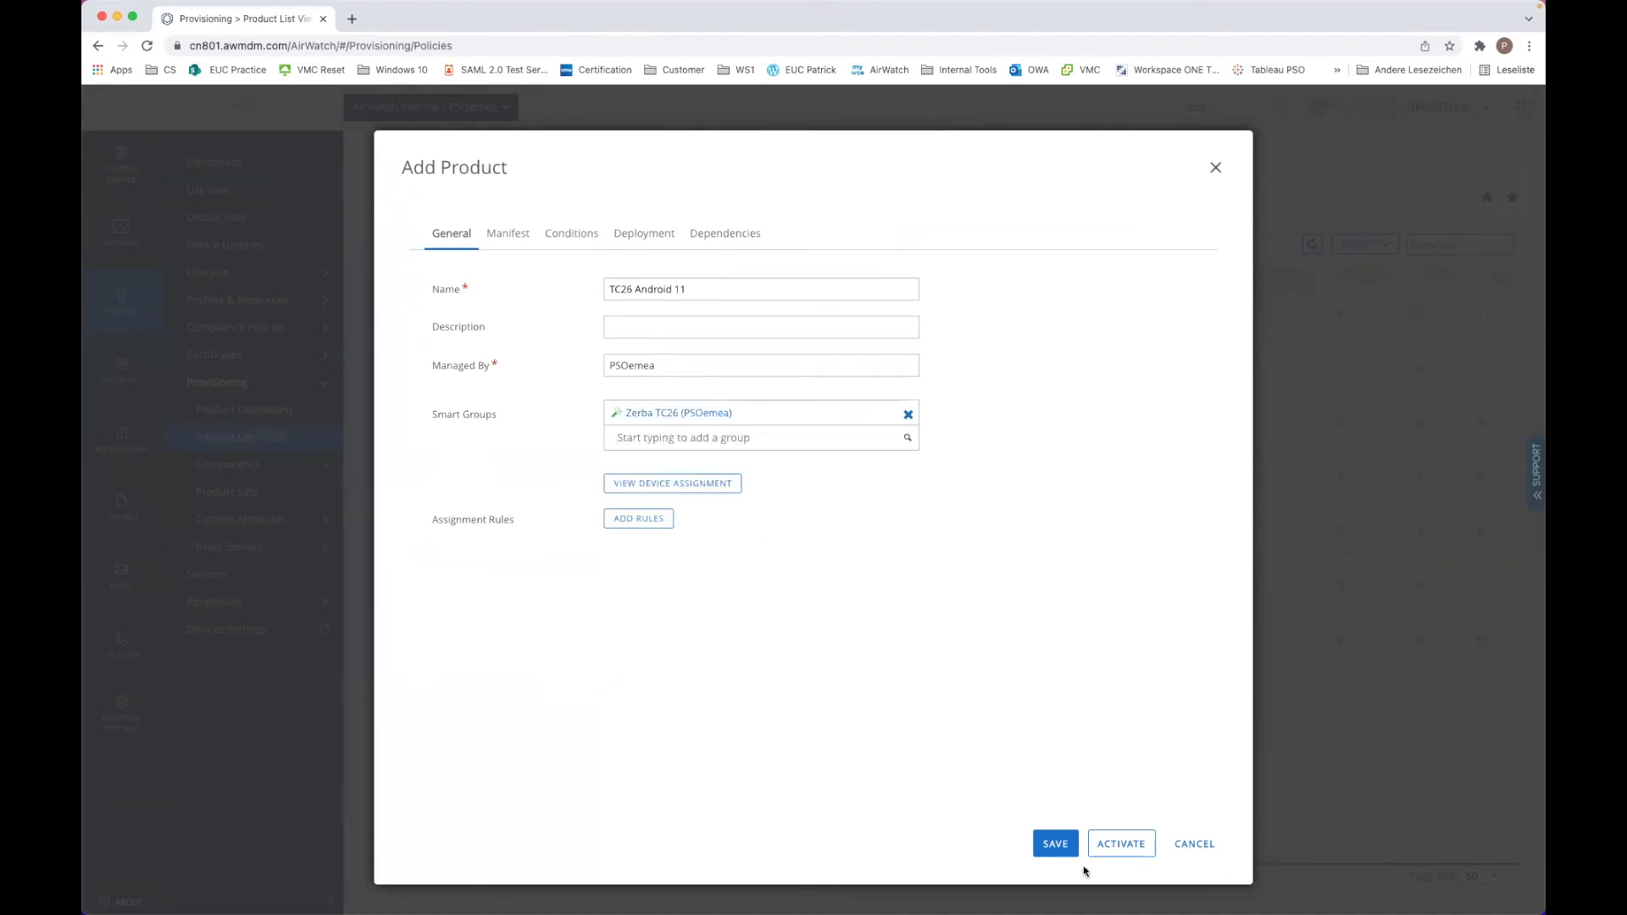
click(1055, 843)
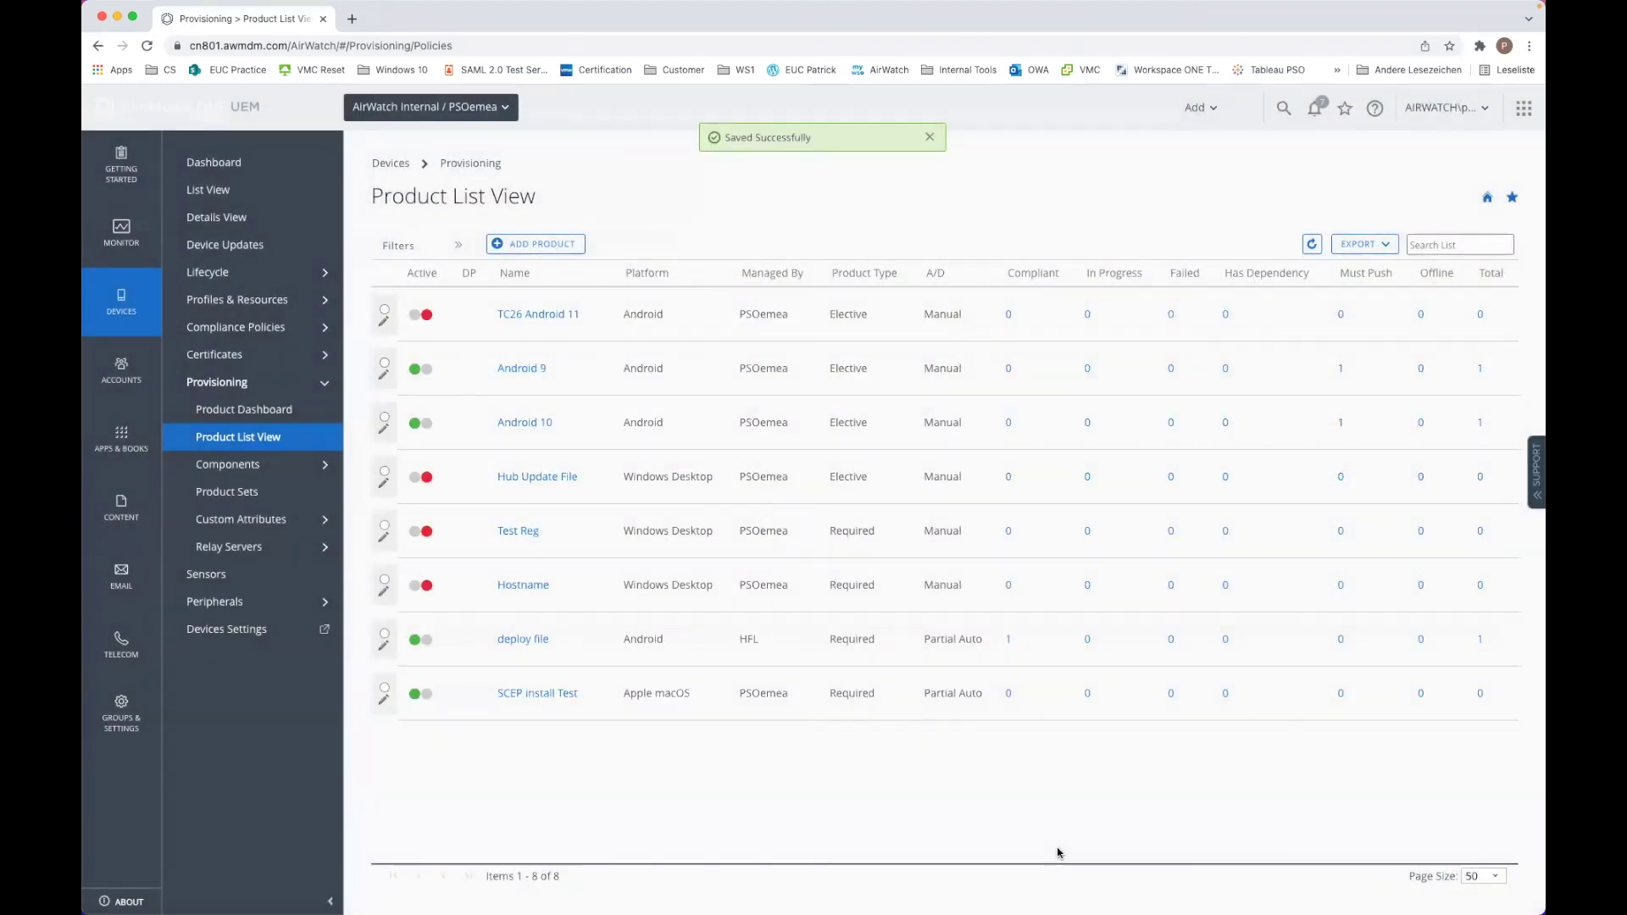
Step: Toggle TC26 Android 11 to Active, confirm, and refresh the product list
click(415, 314)
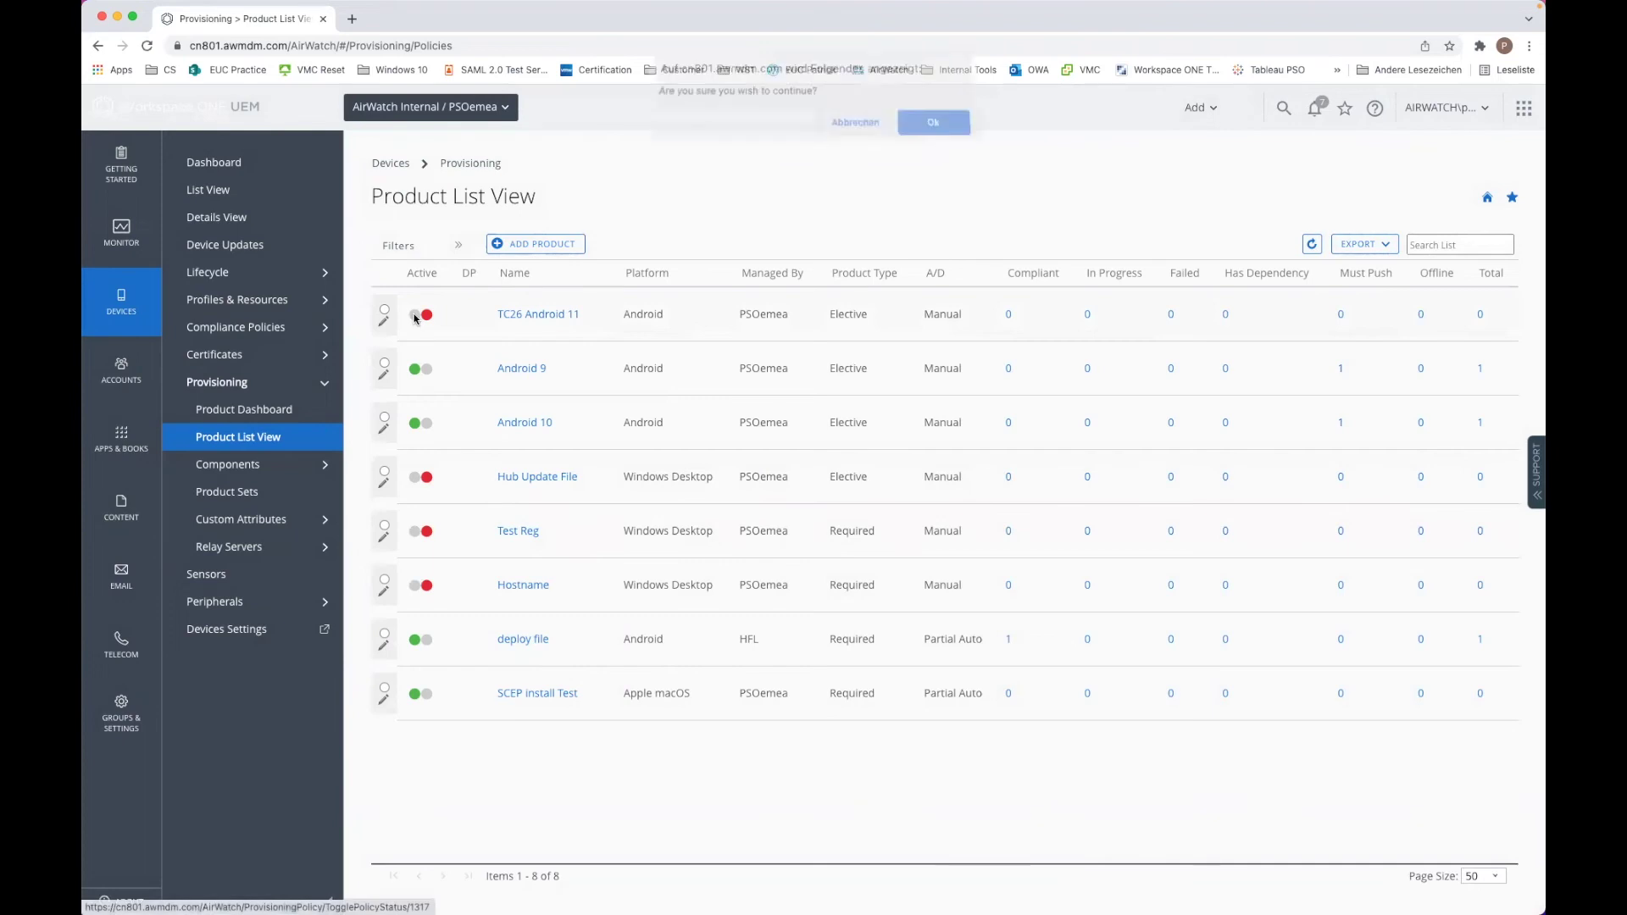
click(935, 131)
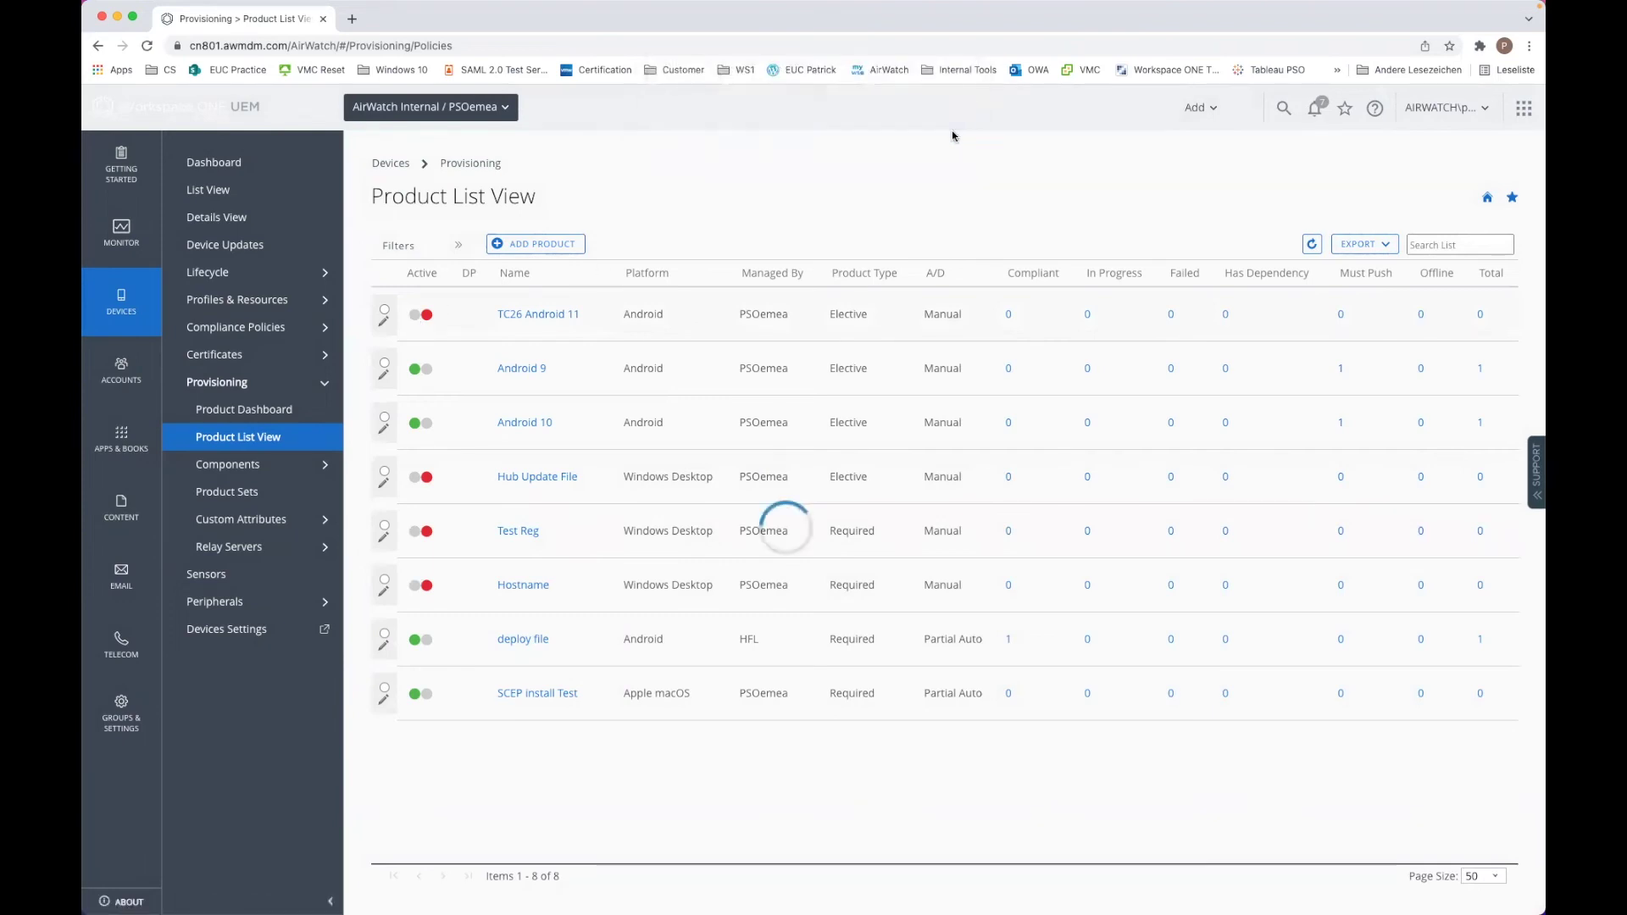
click(1312, 244)
Step: Open the Zebra TC26 device from 'Devices seen in last 24 hours' and show its Products
click(121, 301)
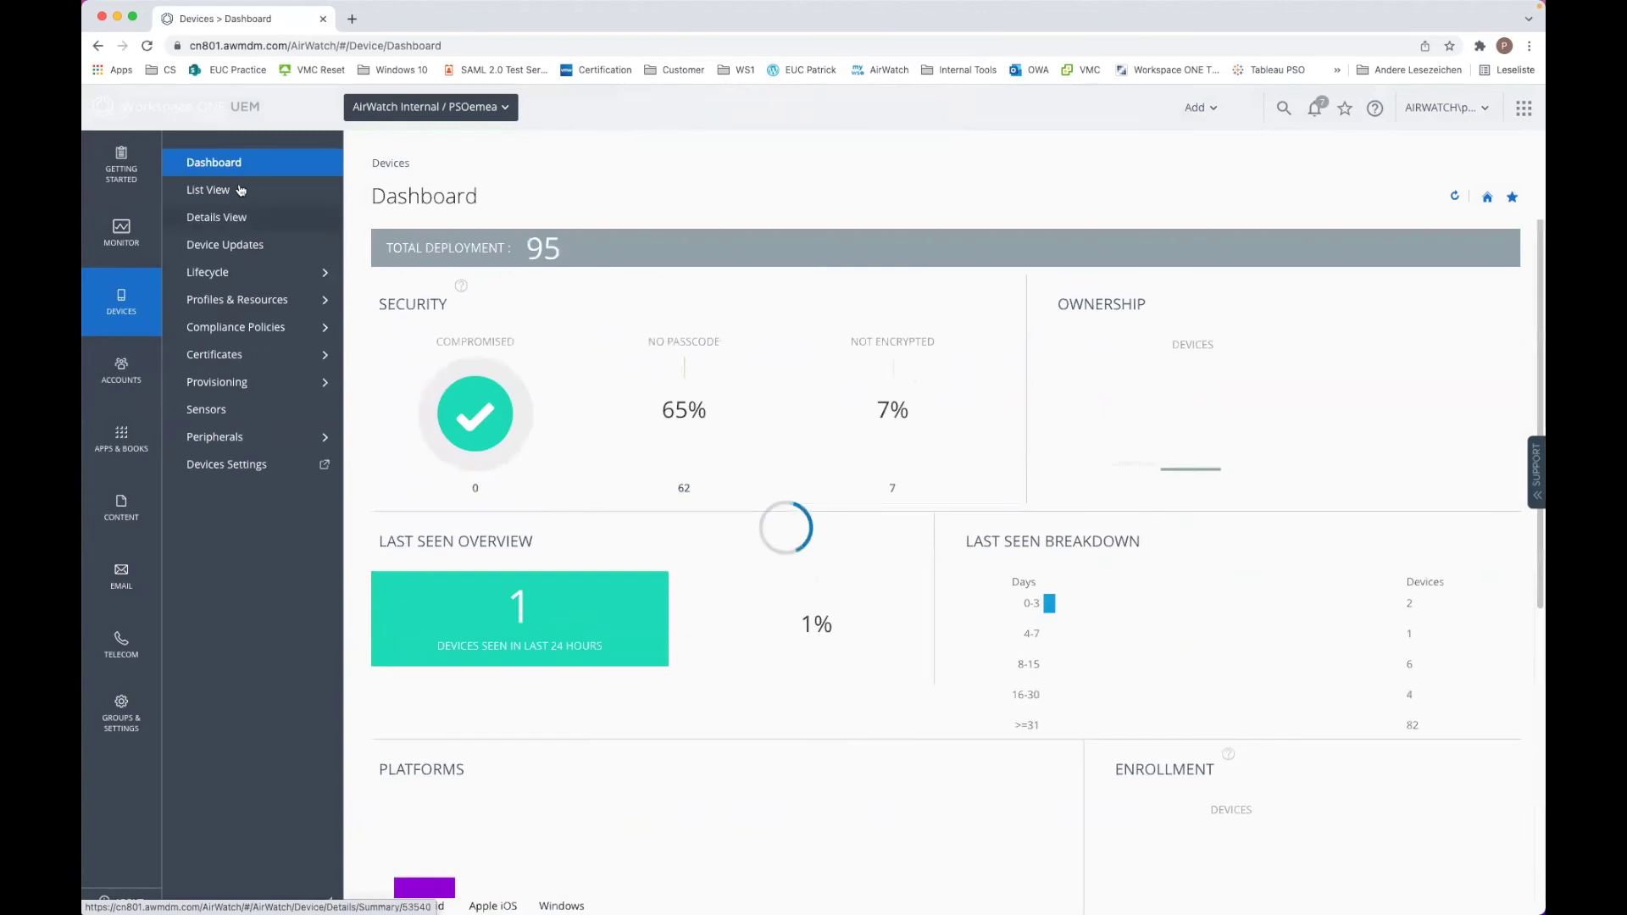
click(520, 615)
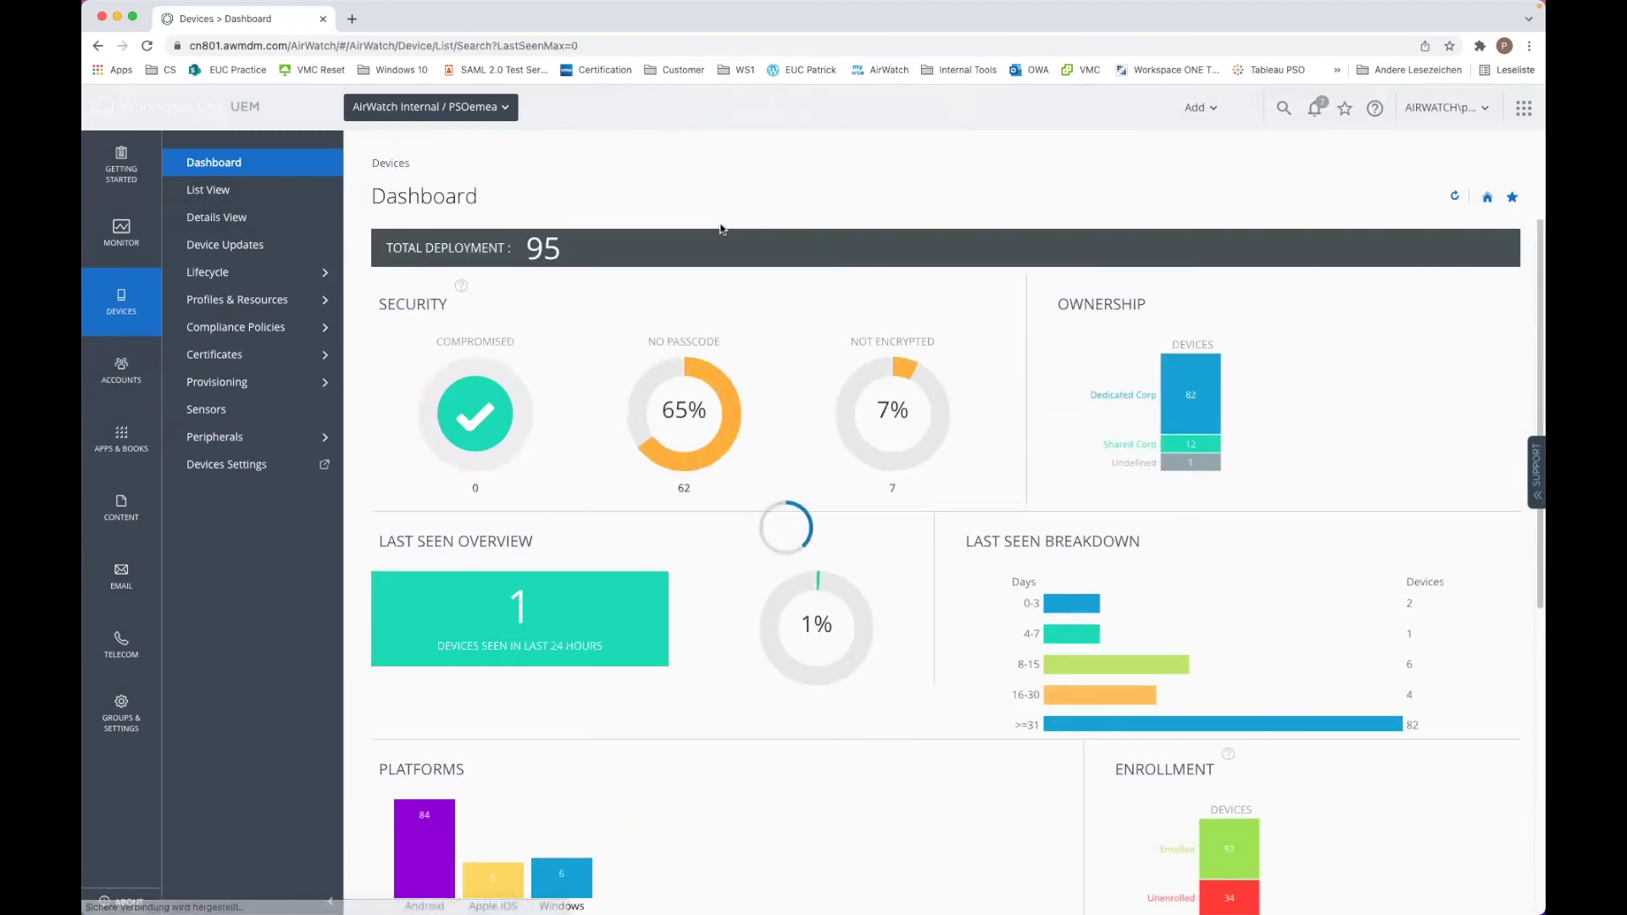
click(674, 319)
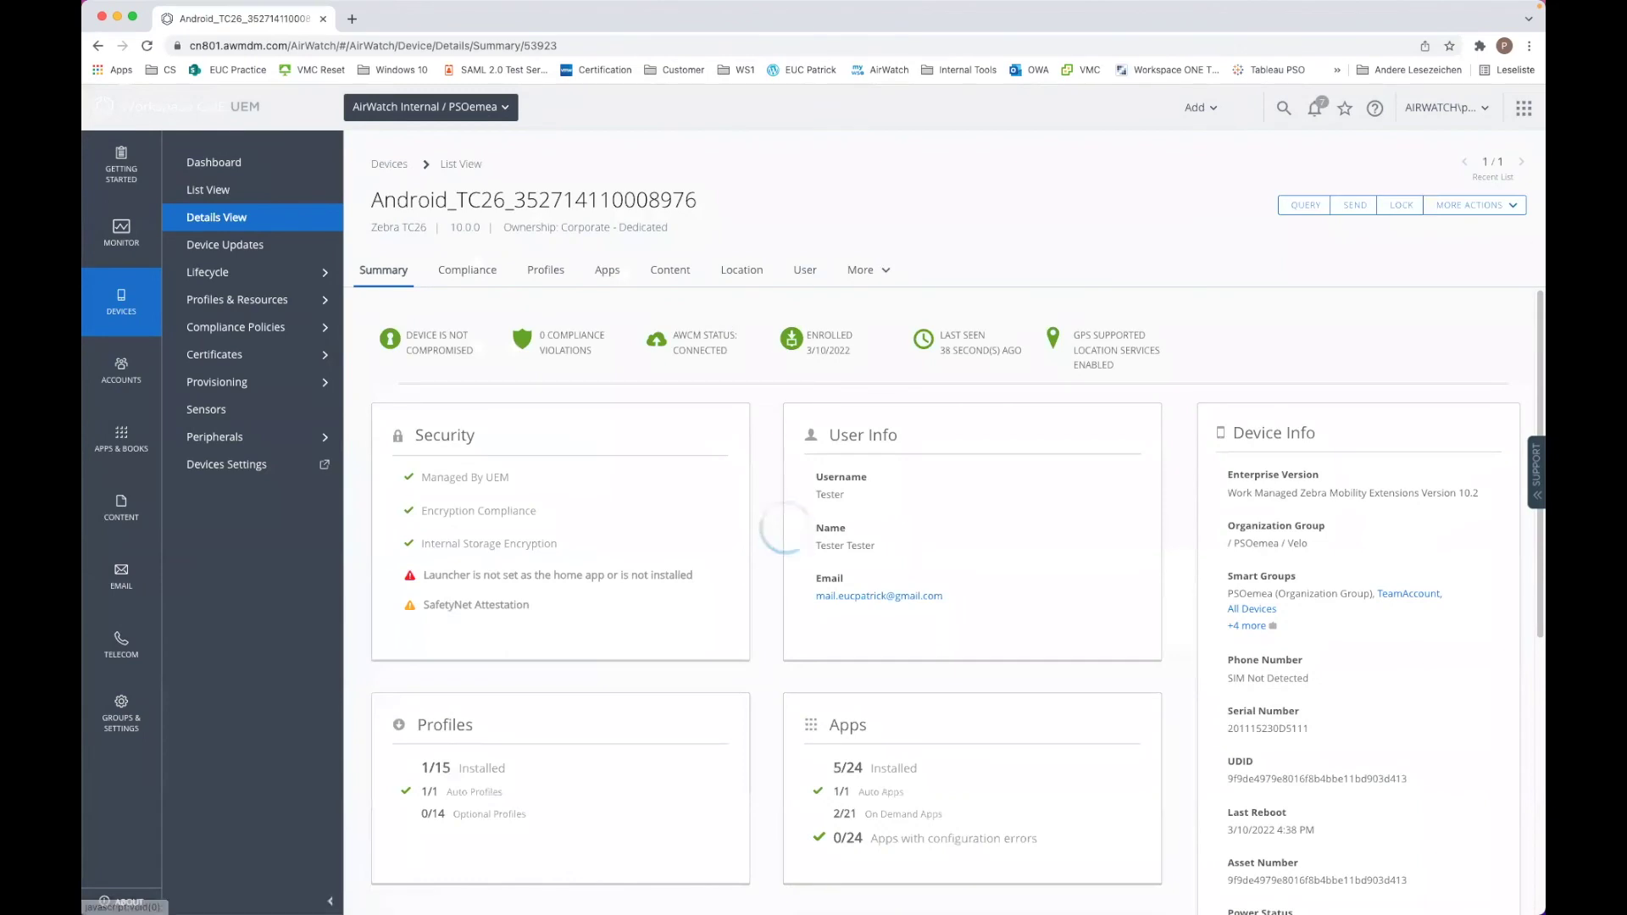
click(862, 269)
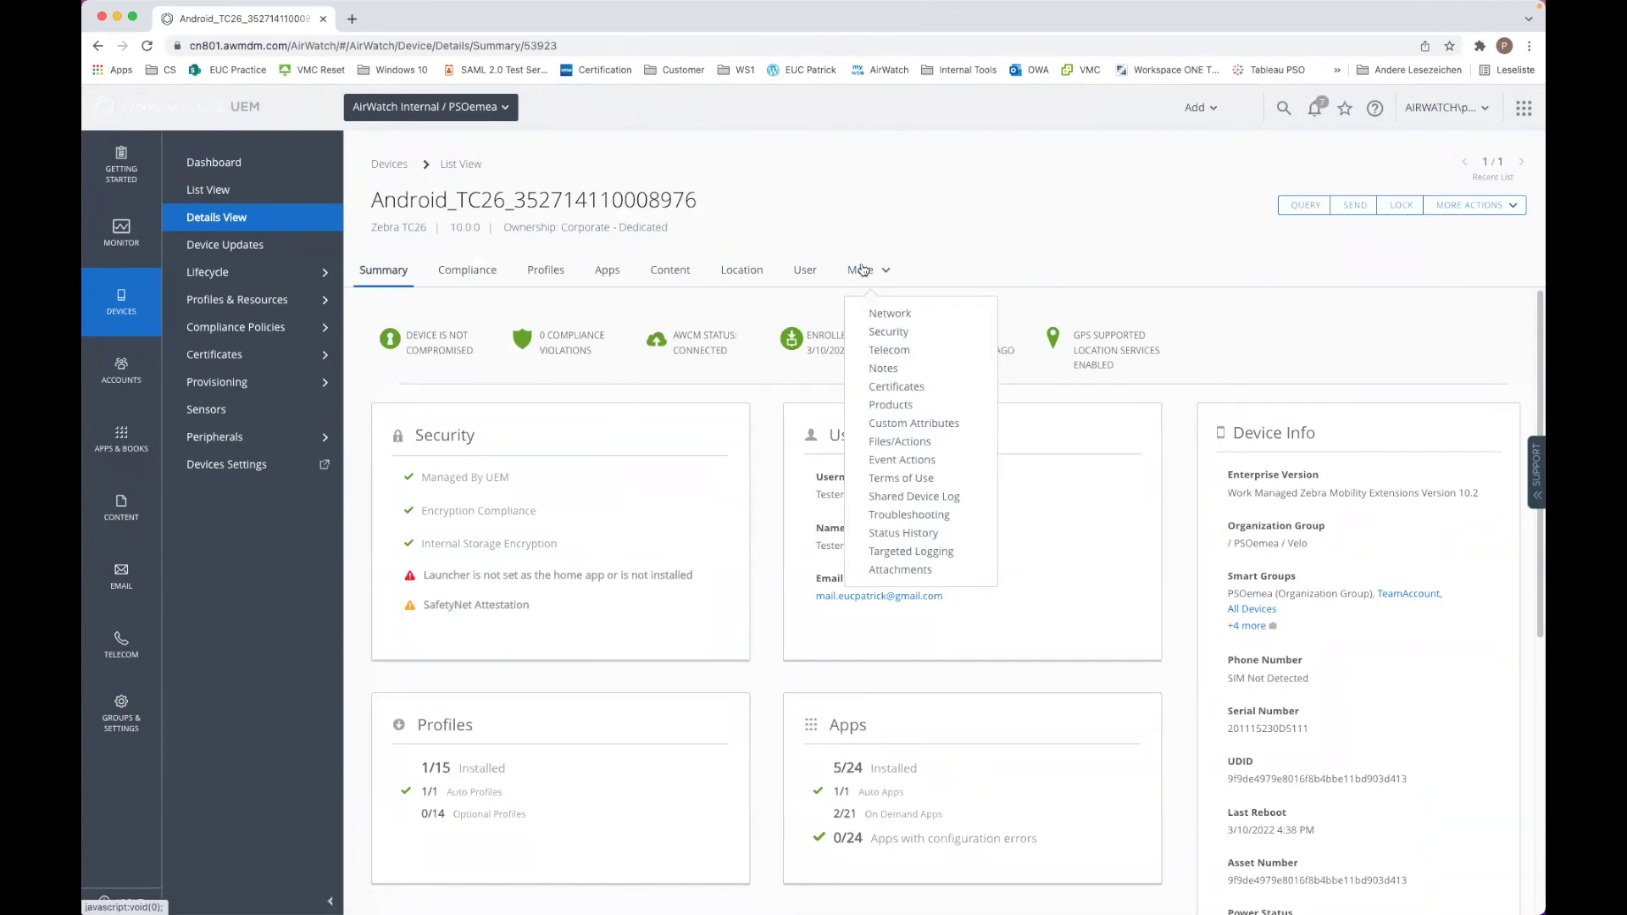
click(888, 405)
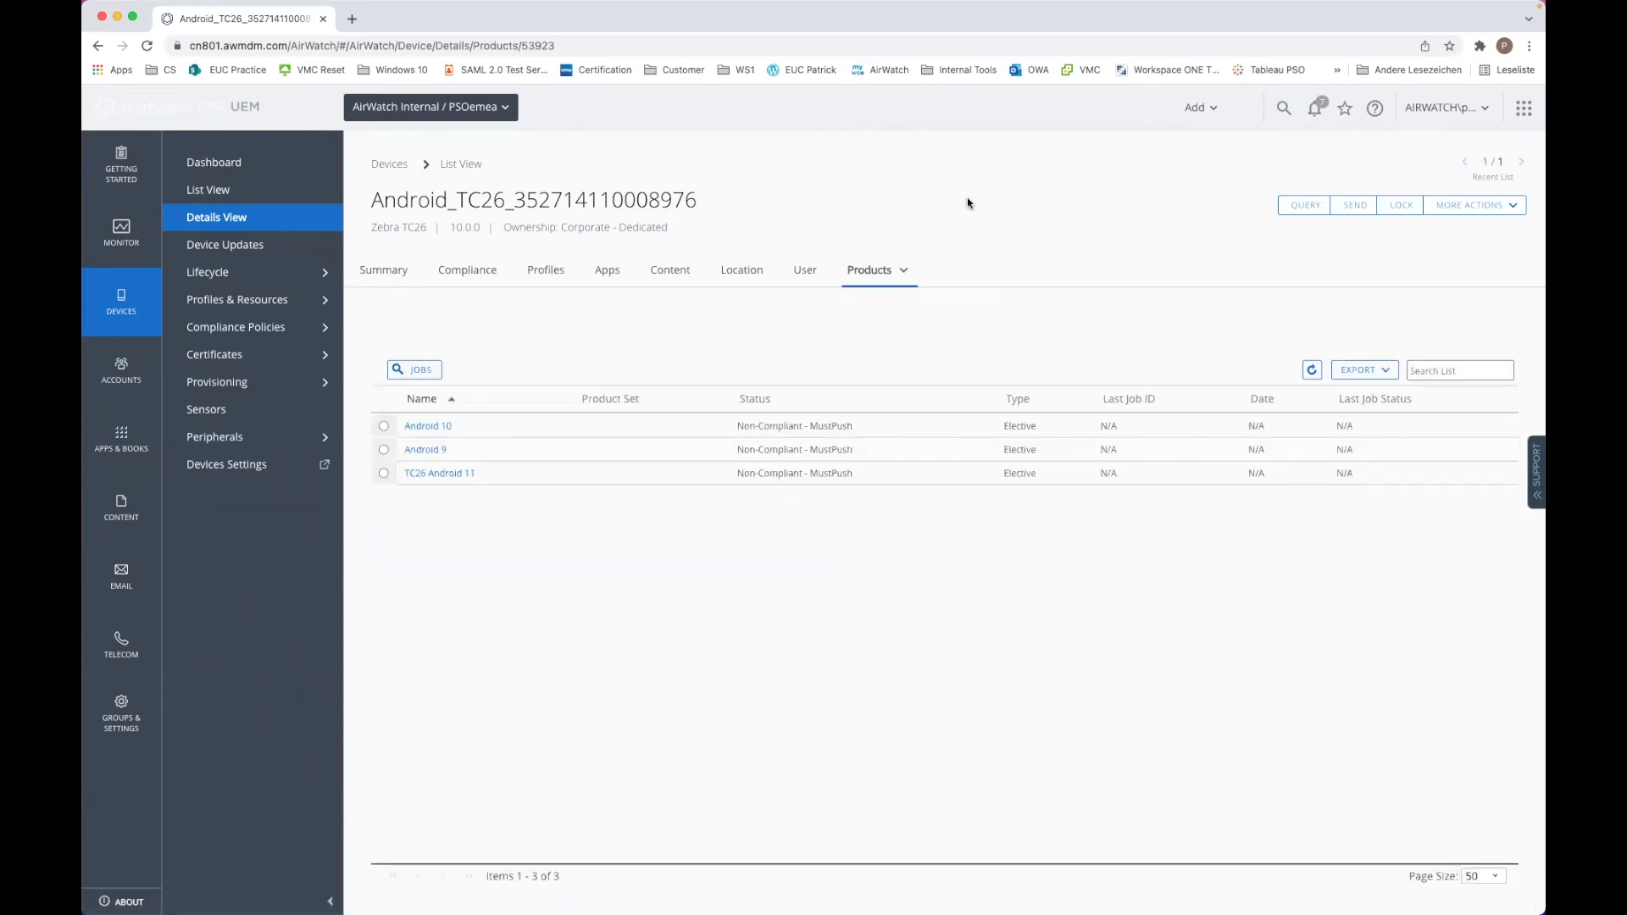
Step: Select the TC26 Android 11 product in the device's Products list
click(383, 474)
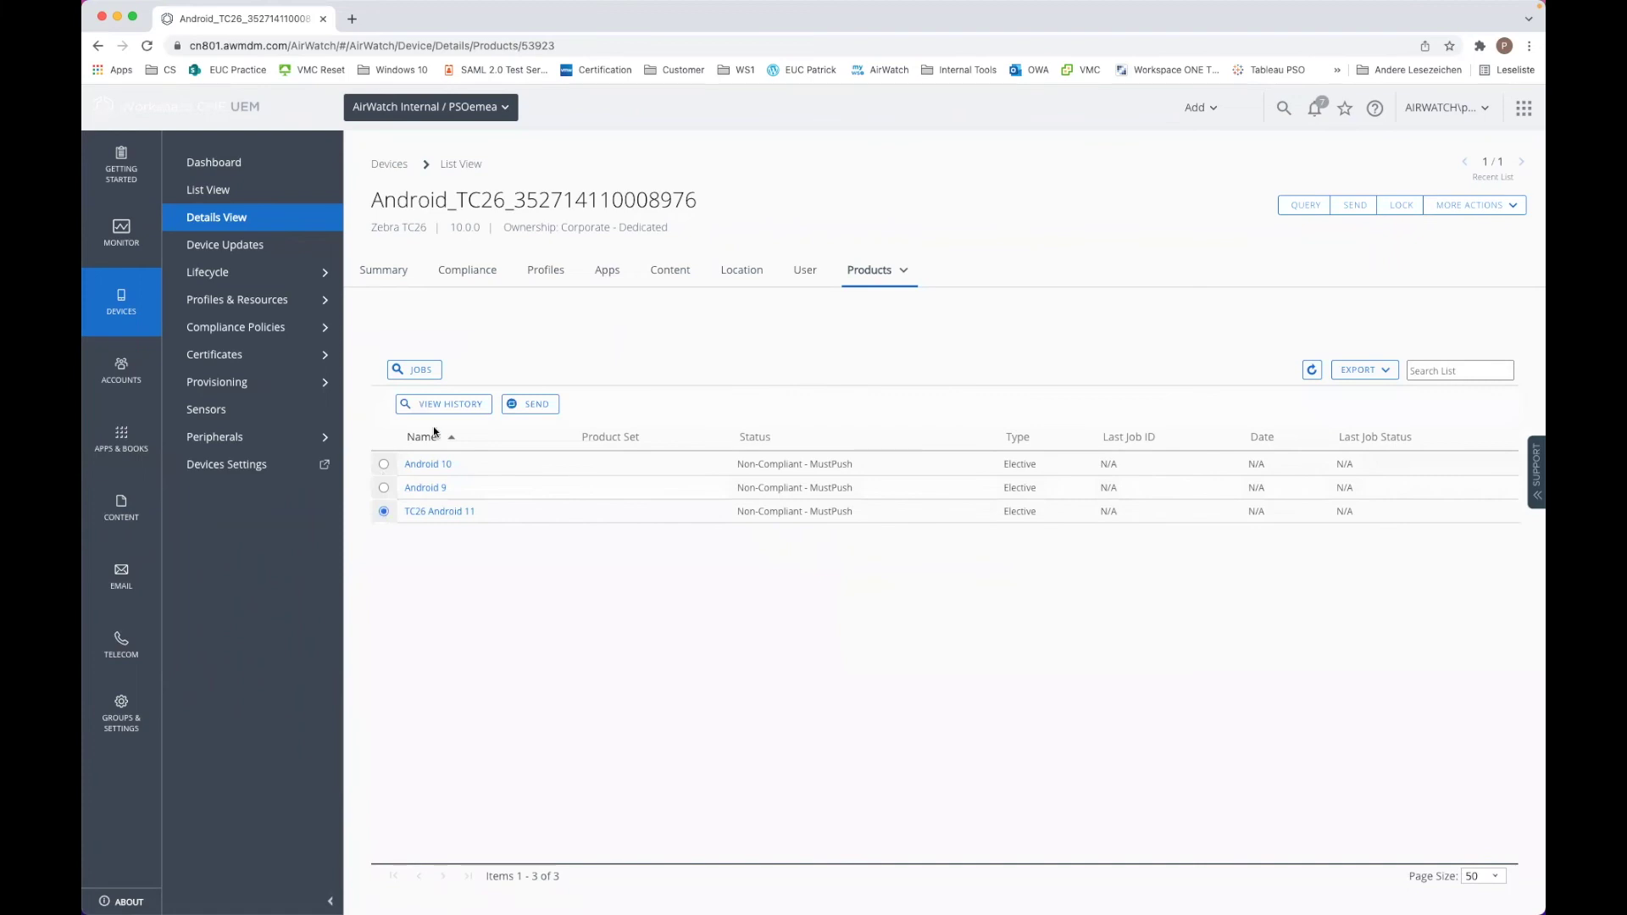